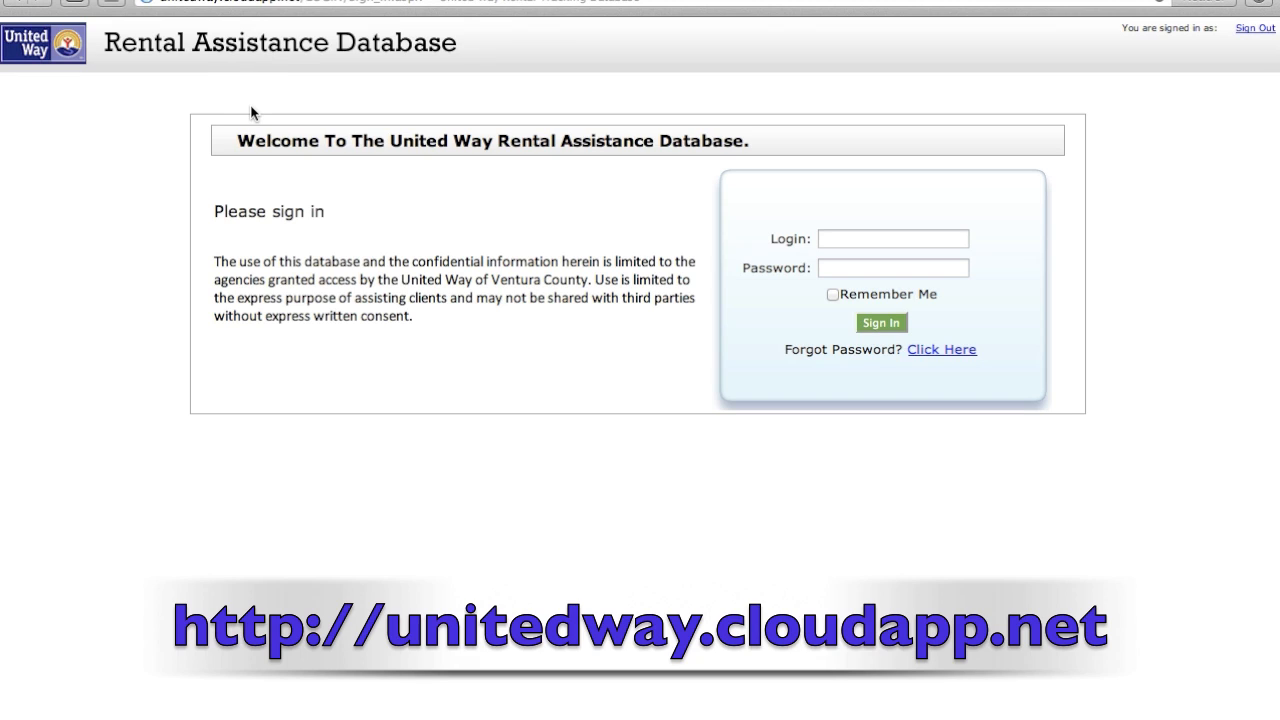
- Enter the test account's login name and password and submit the sign-in form
{"action": "left_click", "coordinate": [890, 239]}
{"action": "type", "text": "testing123"}
{"action": "key", "text": "Tab"}
{"action": "type", "text": "••••••••••"}
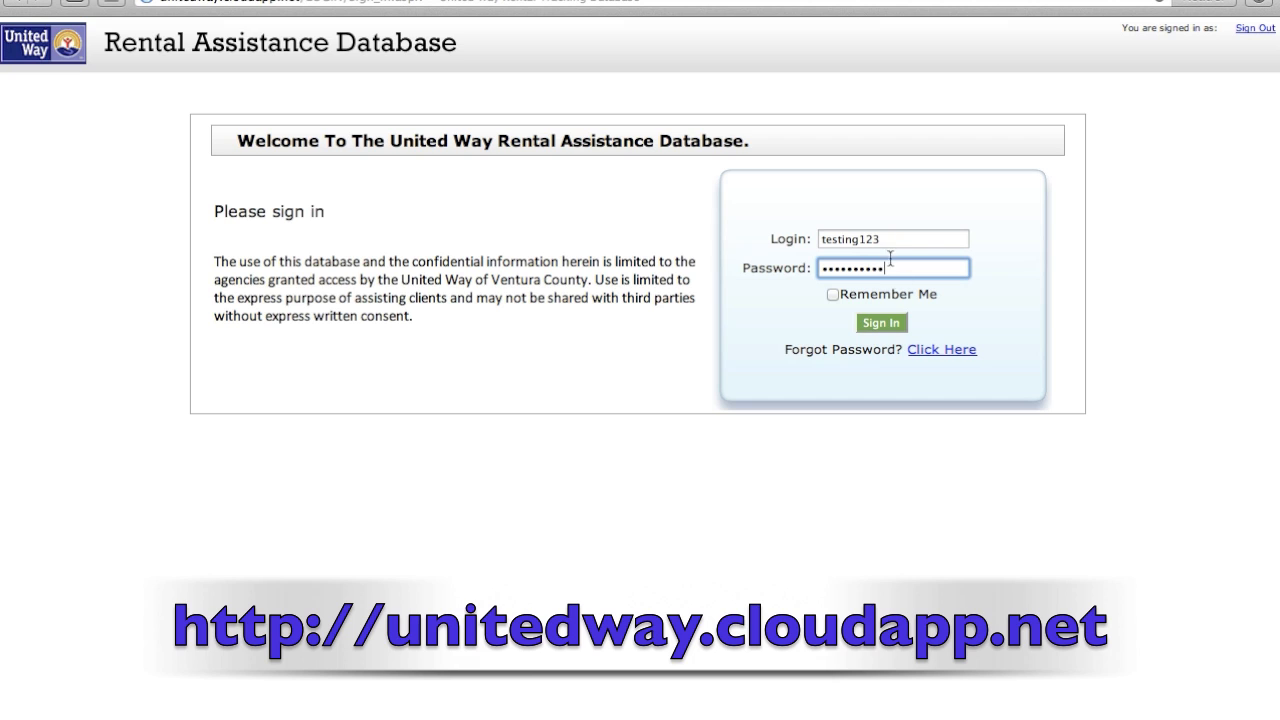
{"action": "left_click", "coordinate": [880, 325]}
- Decline Safari's offer to save the password and go to Agency Maintenance
{"action": "left_click", "coordinate": [744, 121]}
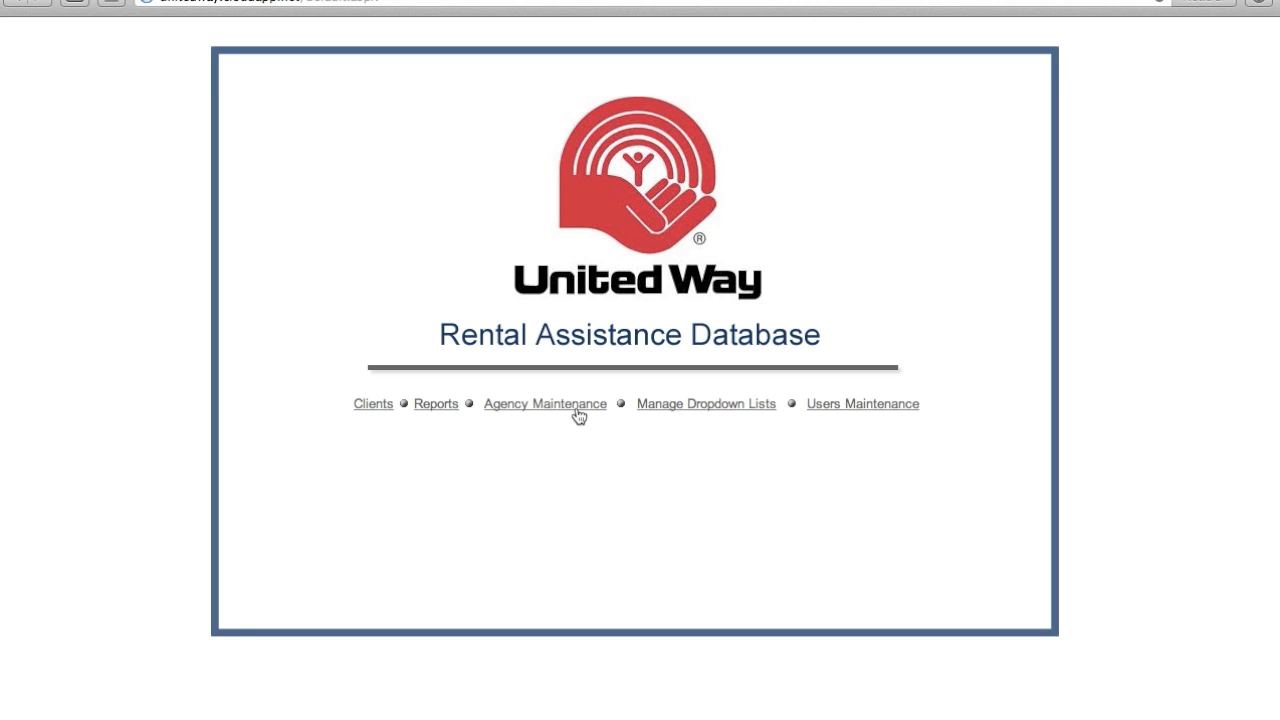
{"action": "left_click", "coordinate": [578, 406]}
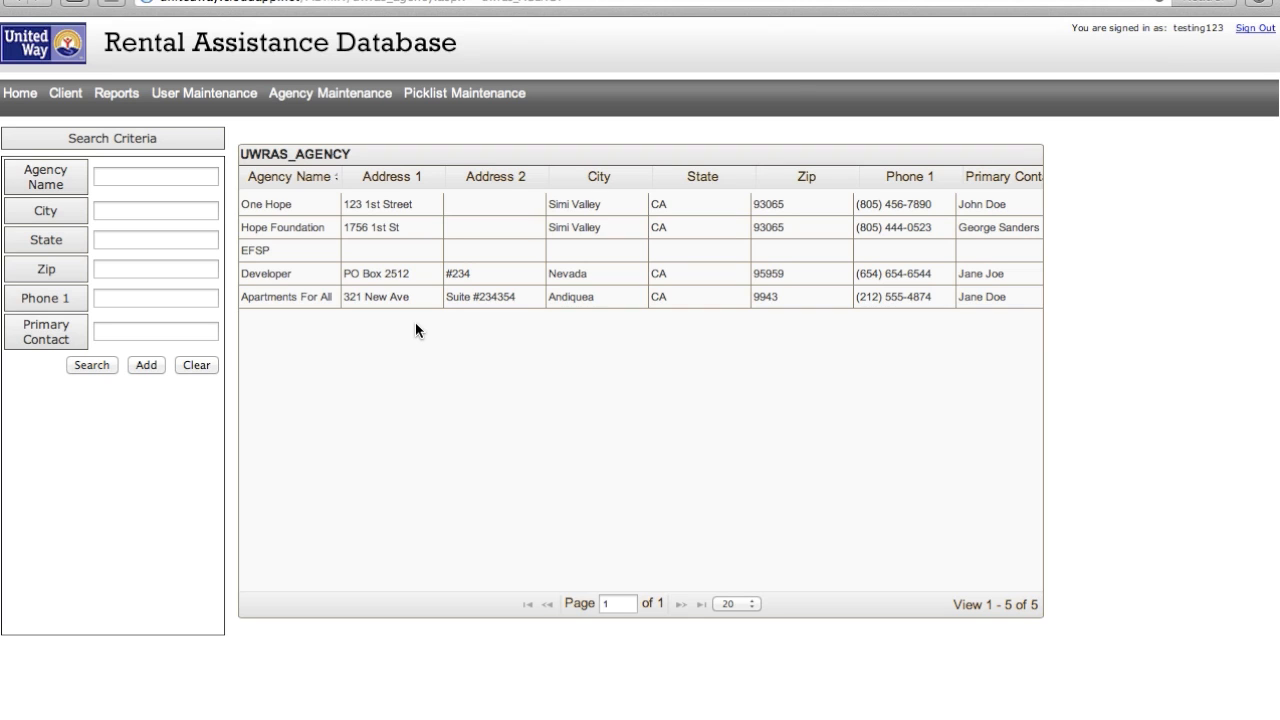
- Search agencies for '1st street church', find no match, and clear the search
{"action": "left_click", "coordinate": [186, 182]}
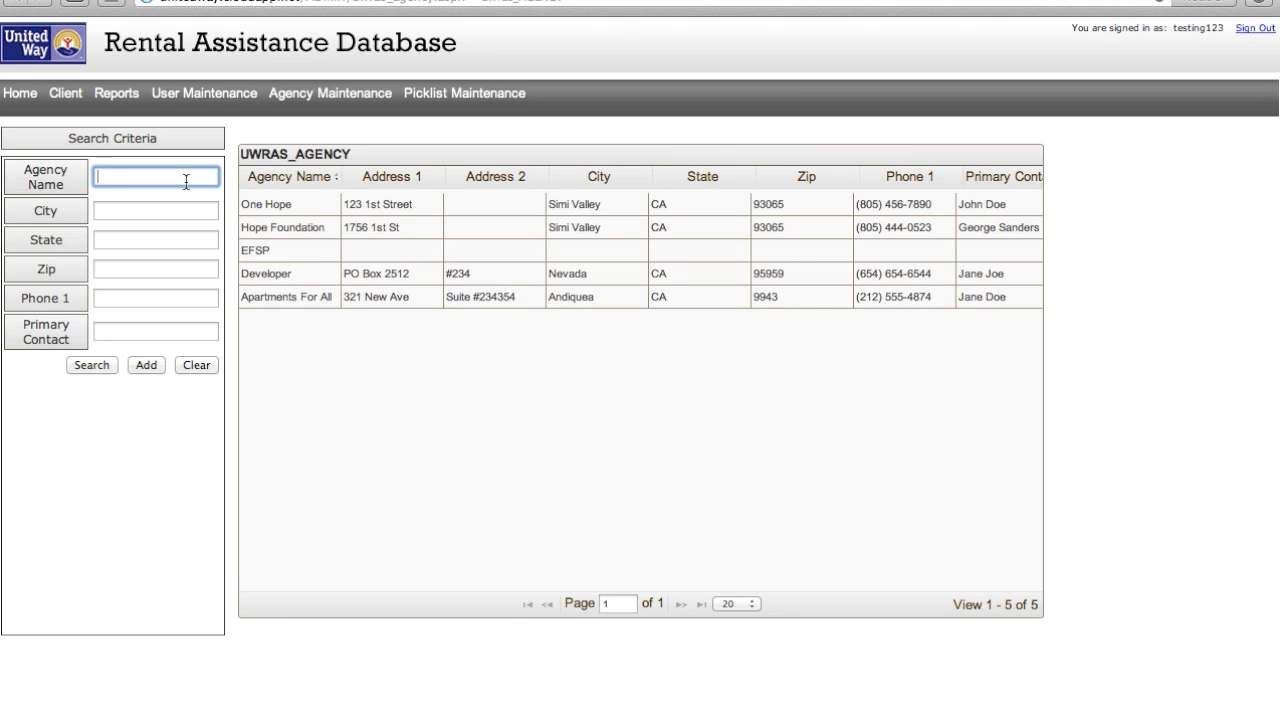
{"action": "type", "text": "1st street church"}
{"action": "left_click", "coordinate": [90, 366]}
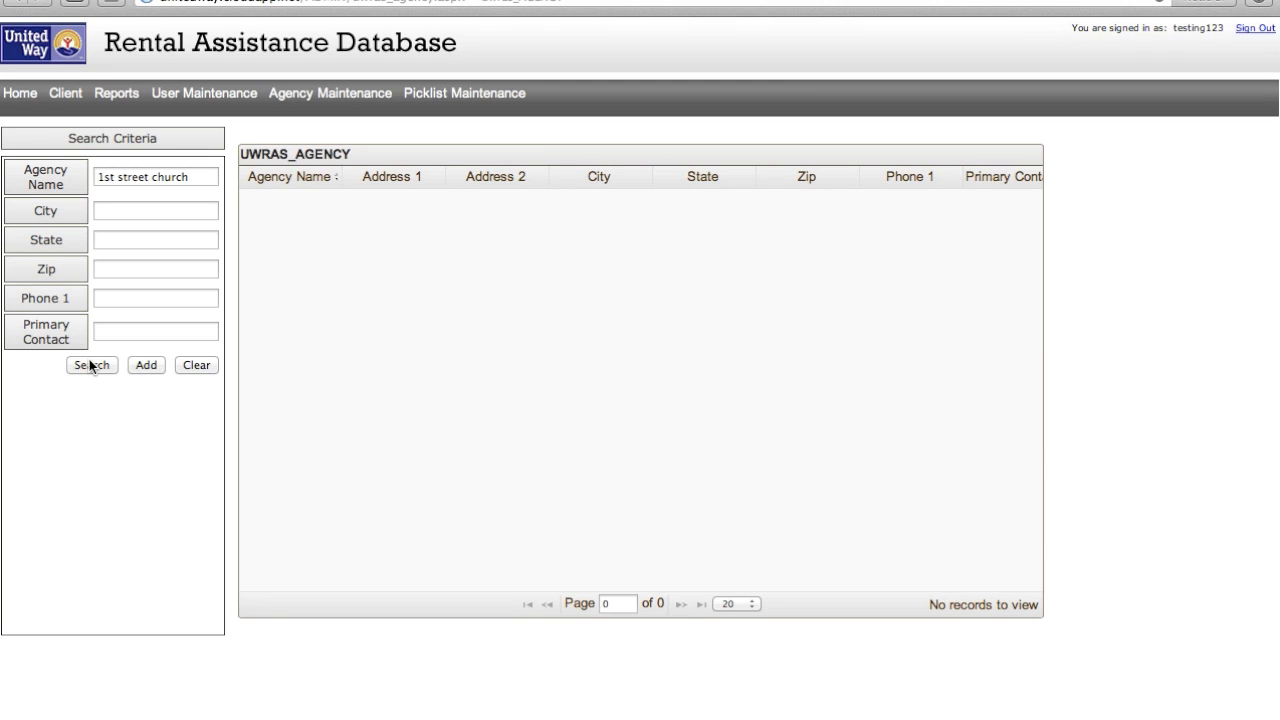
{"action": "left_click", "coordinate": [204, 362]}
- Add a new agency named '1st Street Church' with its street address, city, state and zip
{"action": "left_click", "coordinate": [149, 365]}
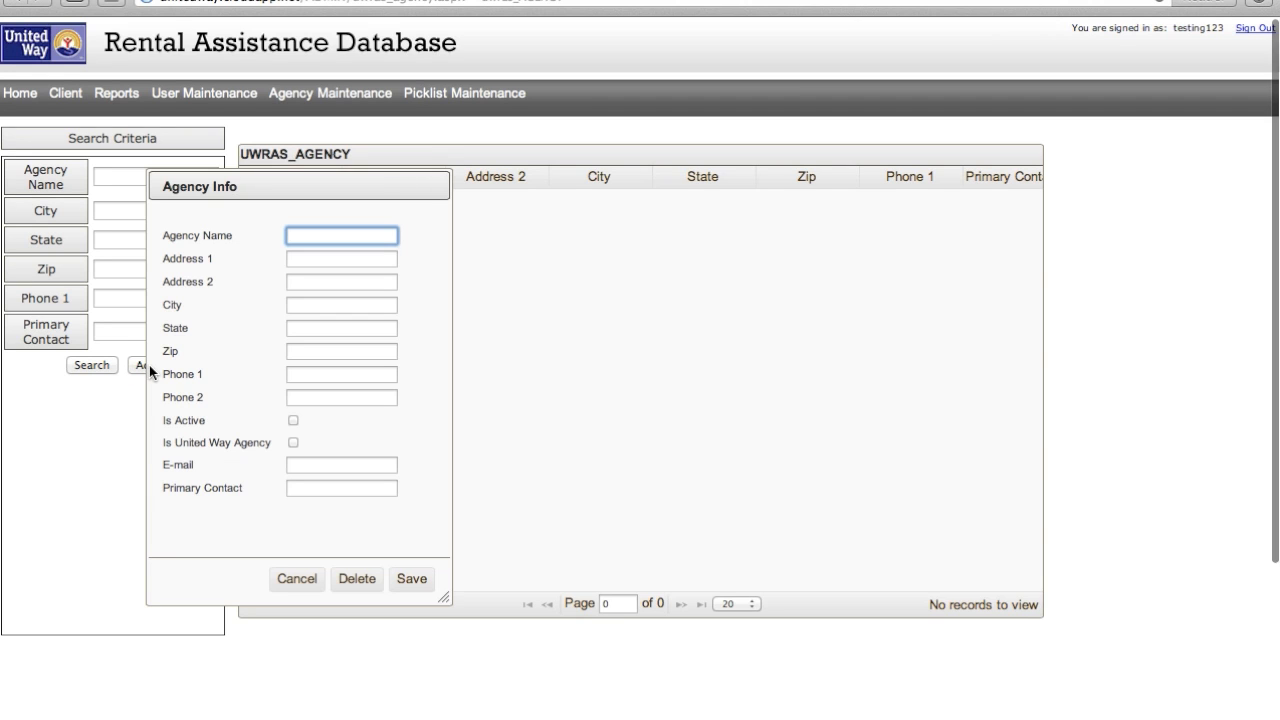
{"action": "type", "text": "1st St"}
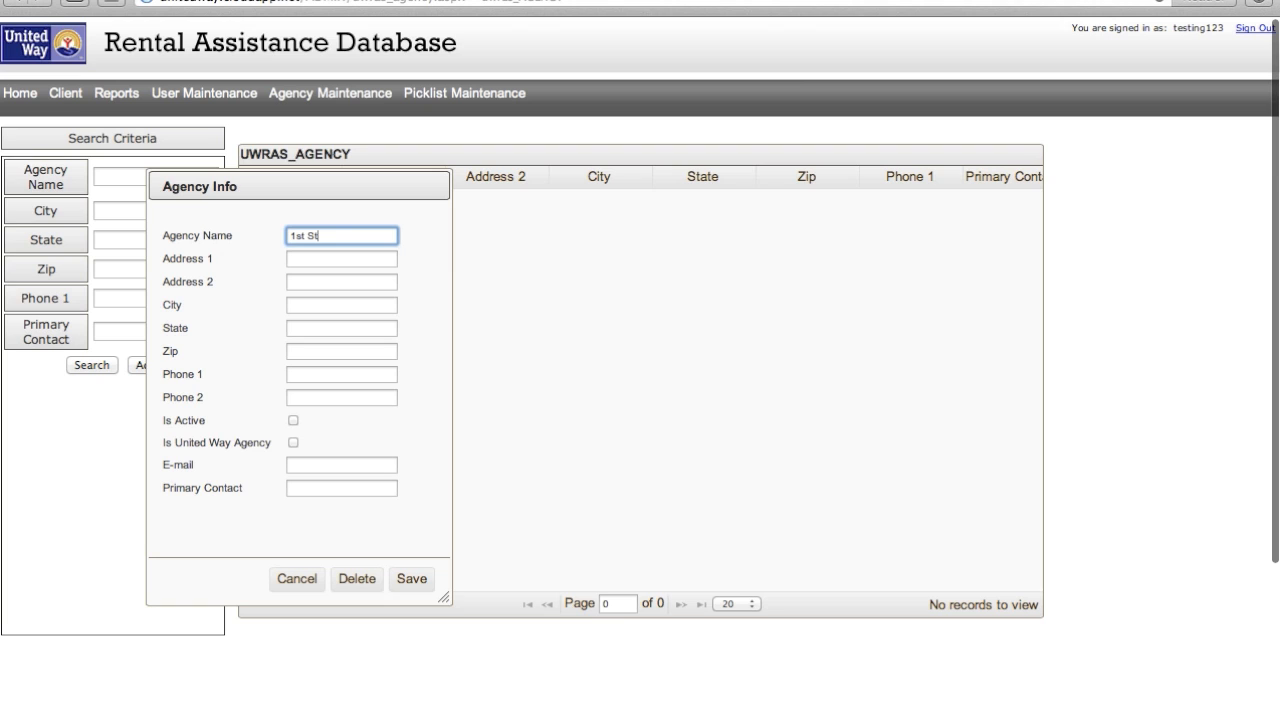
{"action": "type", "text": "reet Church"}
{"action": "key", "text": "Tab"}
{"action": "type", "text": "123"}
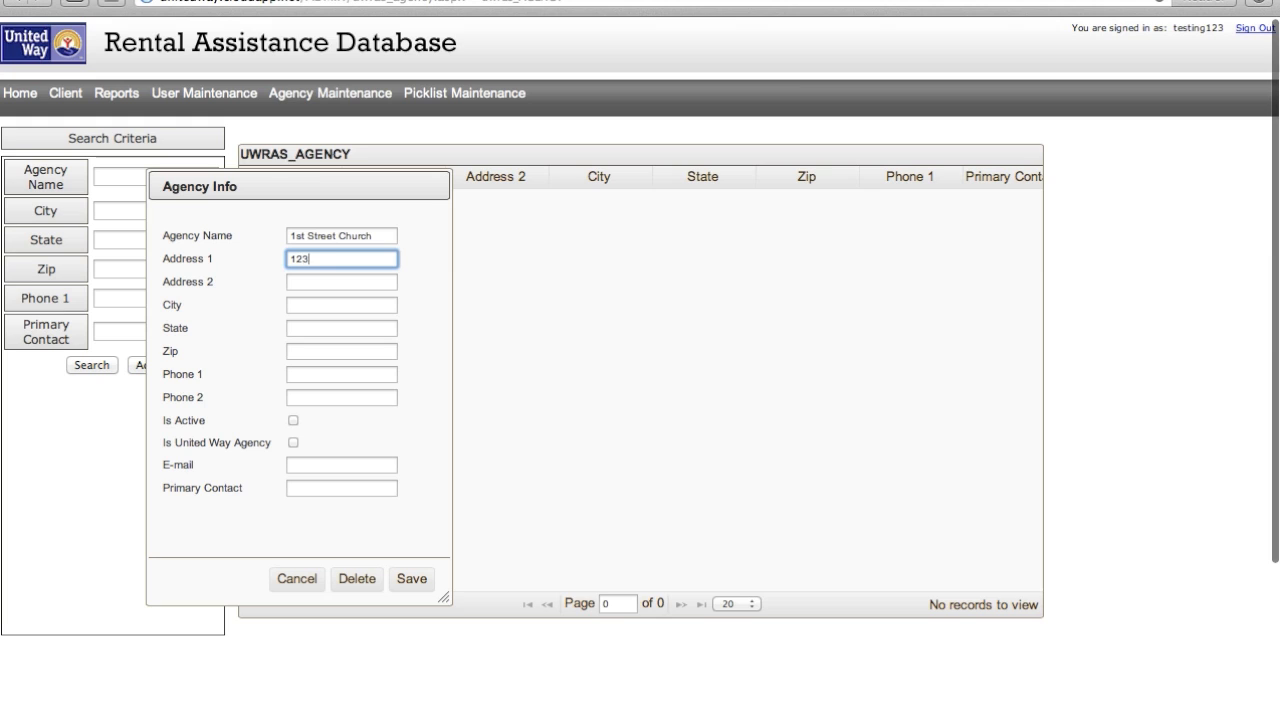
{"action": "type", "text": "45 1st St"}
{"action": "key", "text": "Tab"}
{"action": "key", "text": "Tab"}
{"action": "type", "text": "Simi Valley"}
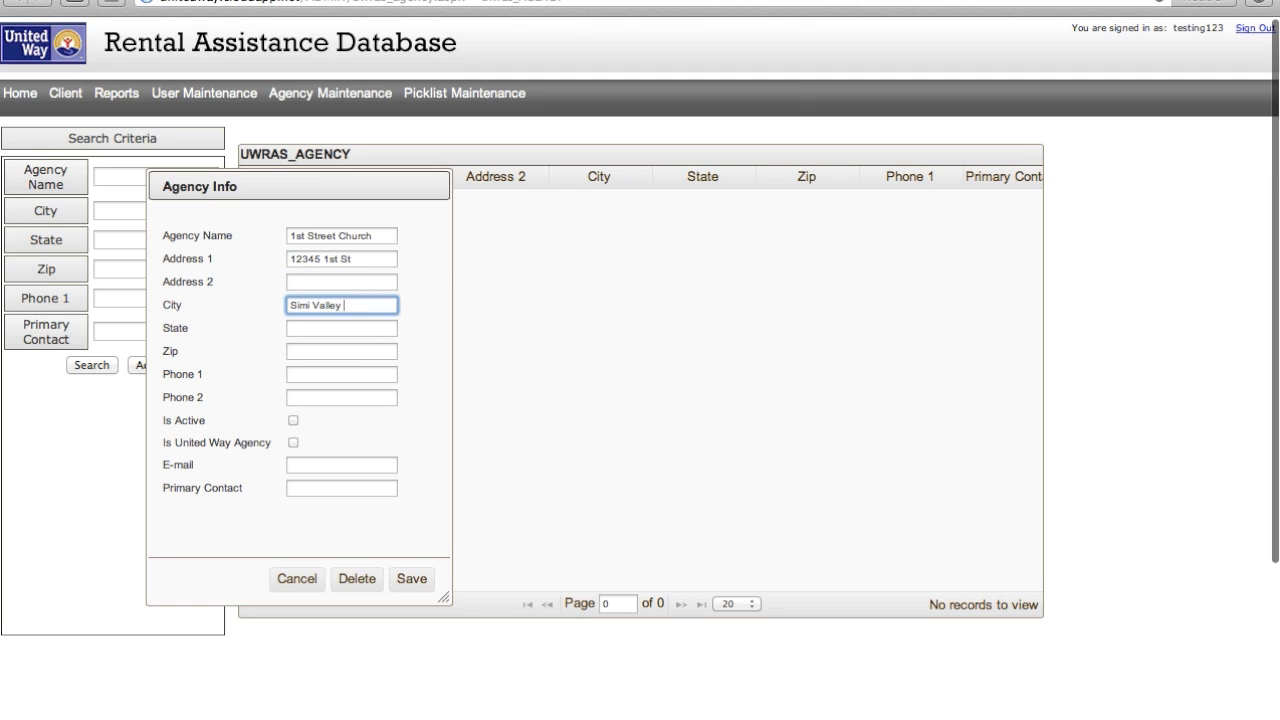
{"action": "key", "text": "Tab"}
{"action": "type", "text": "CA"}
{"action": "key", "text": "Tab"}
{"action": "type", "text": "93065"}
- Fill in the agency's phone, e-mail and primary contact, save it, and go to User Maintenance
{"action": "key", "text": "Tab"}
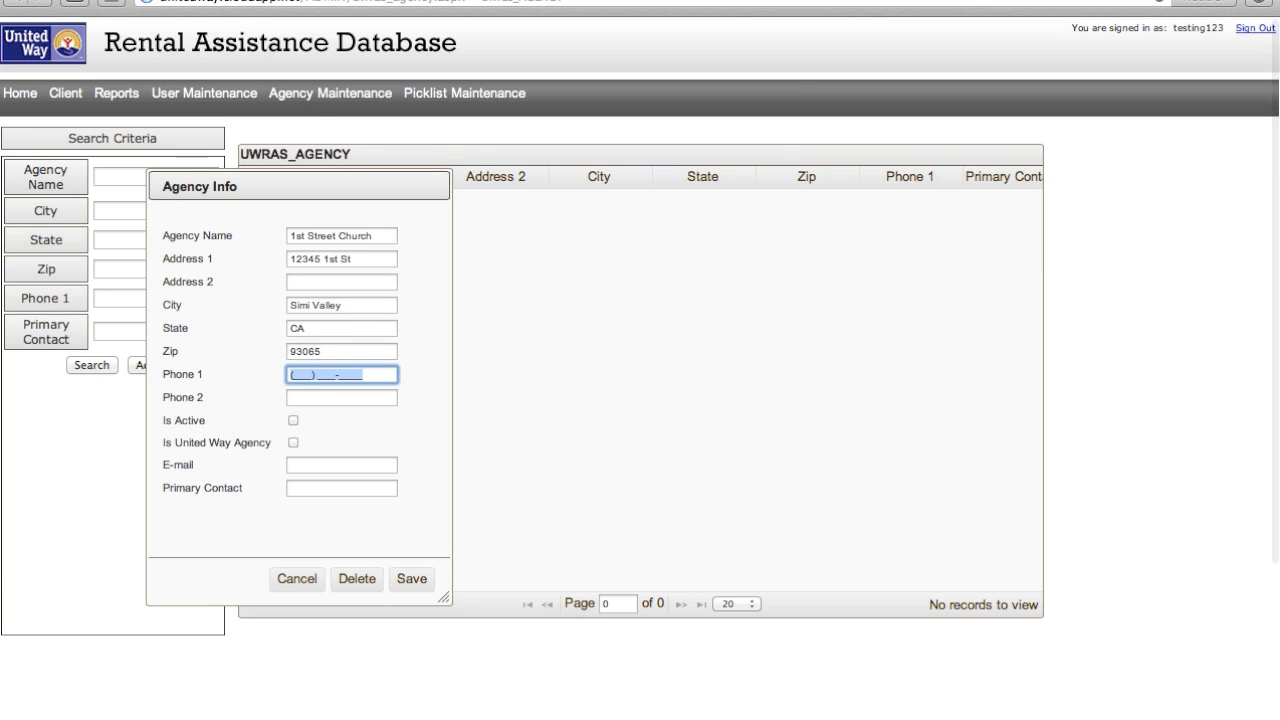
{"action": "type", "text": "123) 445-566_"}
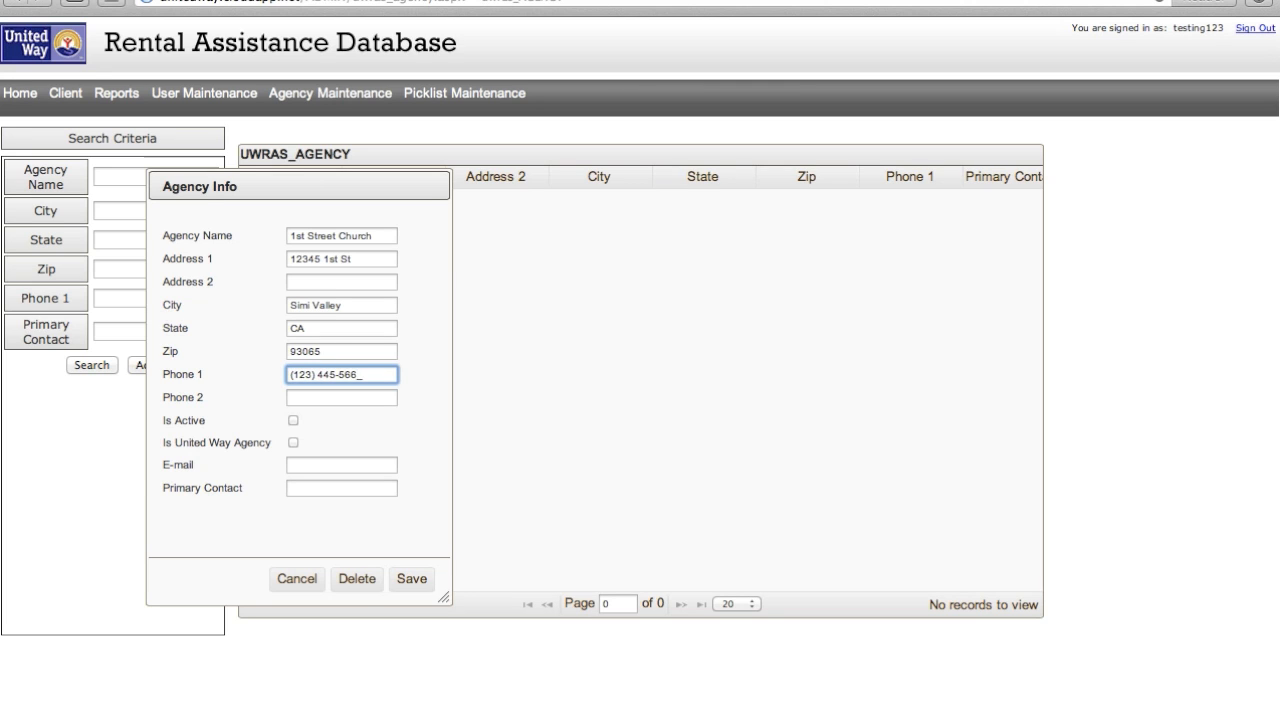
{"action": "key", "text": "Tab"}
{"action": "key", "text": "Tab"}
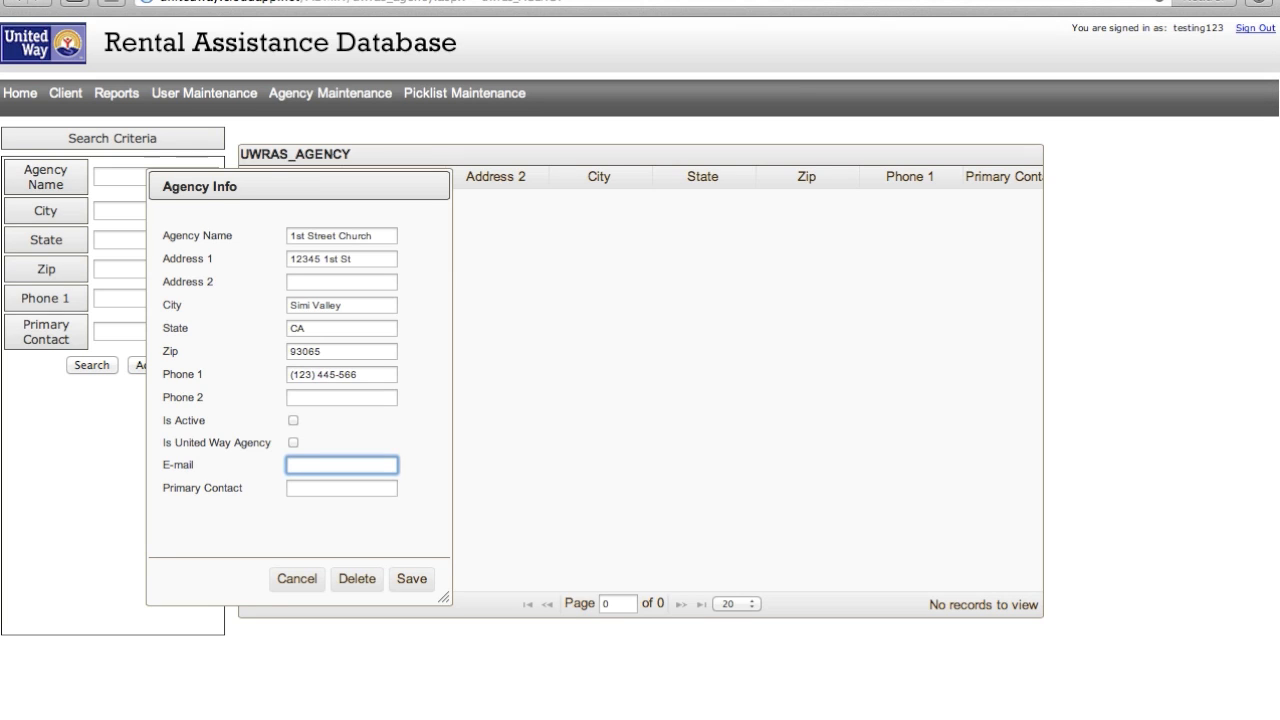
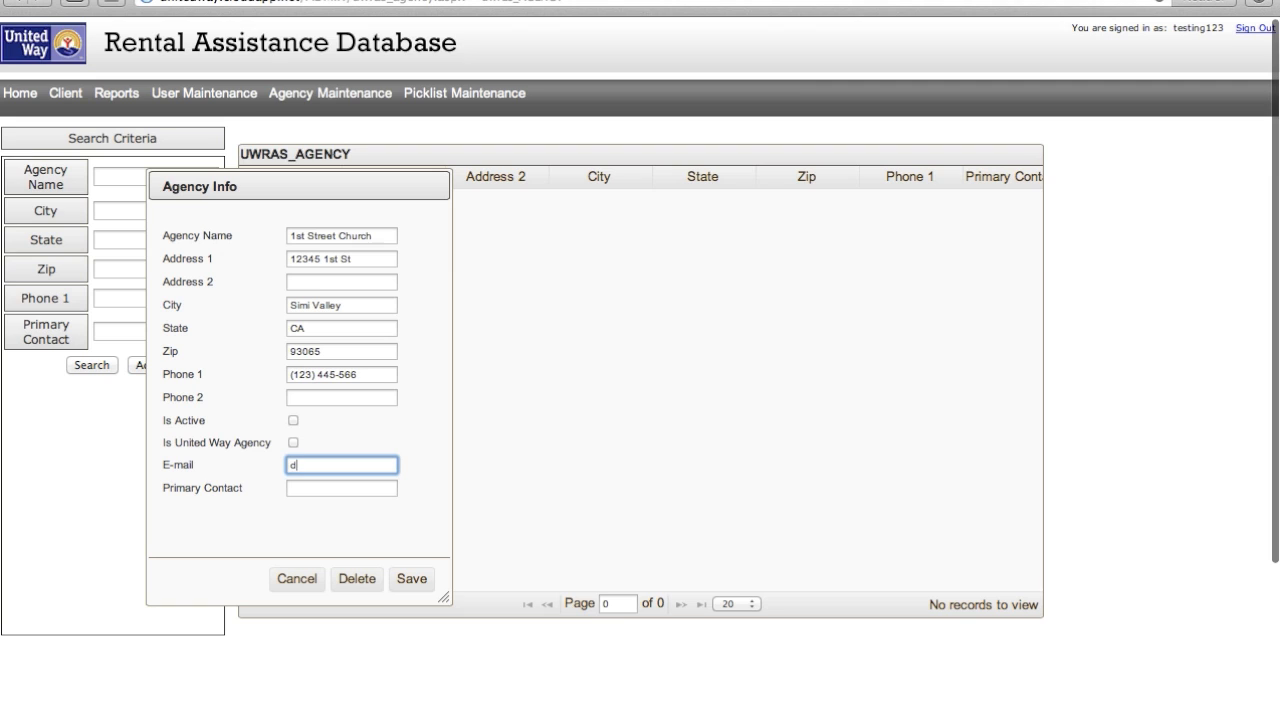
{"action": "key", "text": "Tab"}
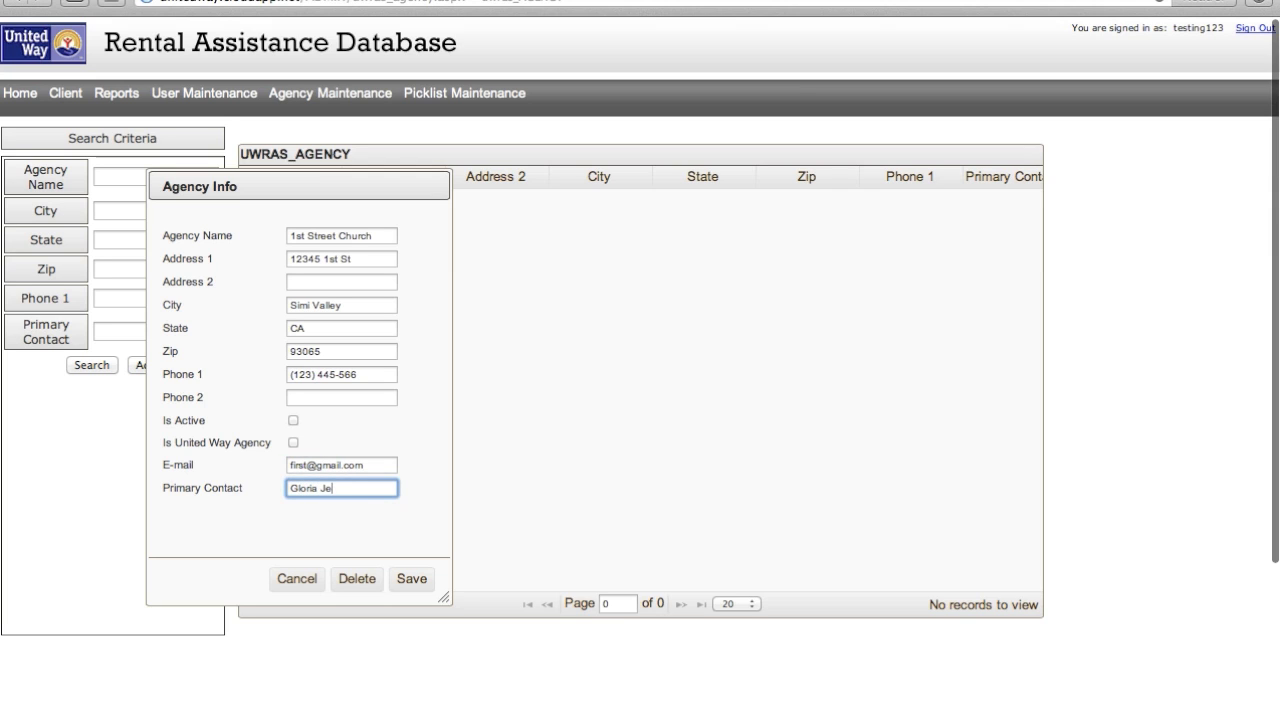
{"action": "left_click", "coordinate": [411, 578]}
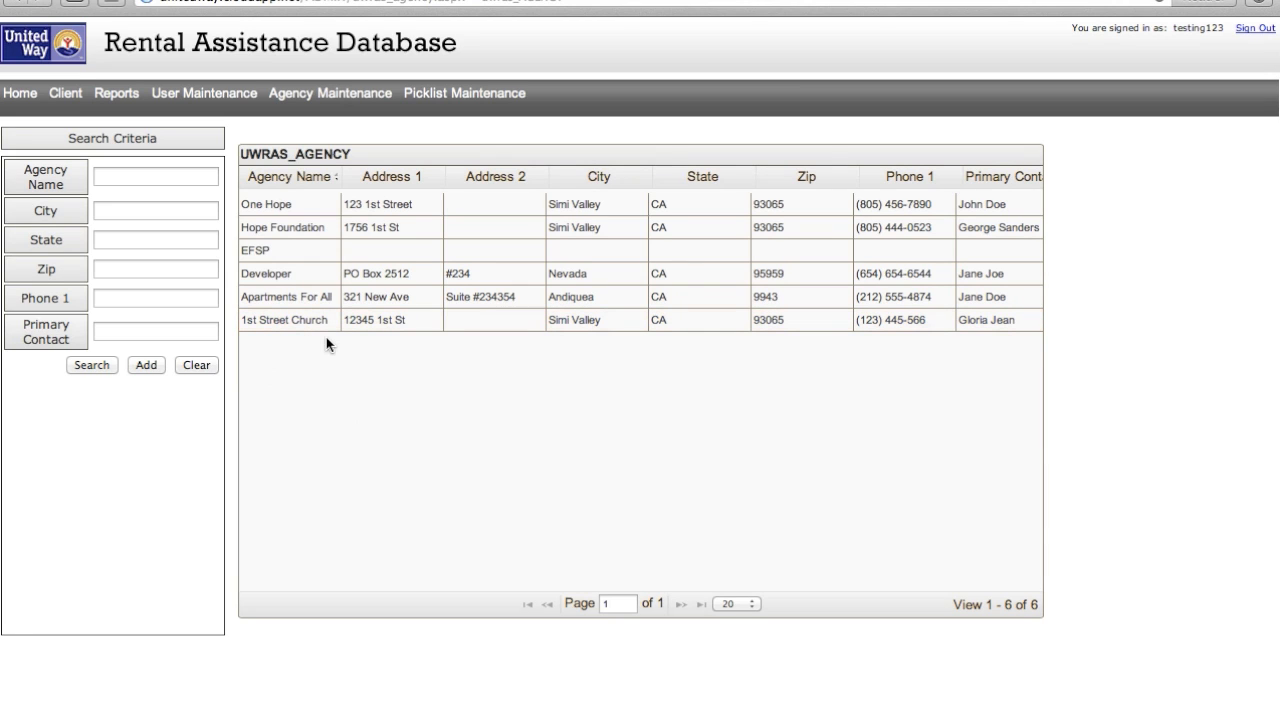
{"action": "left_click", "coordinate": [197, 97]}
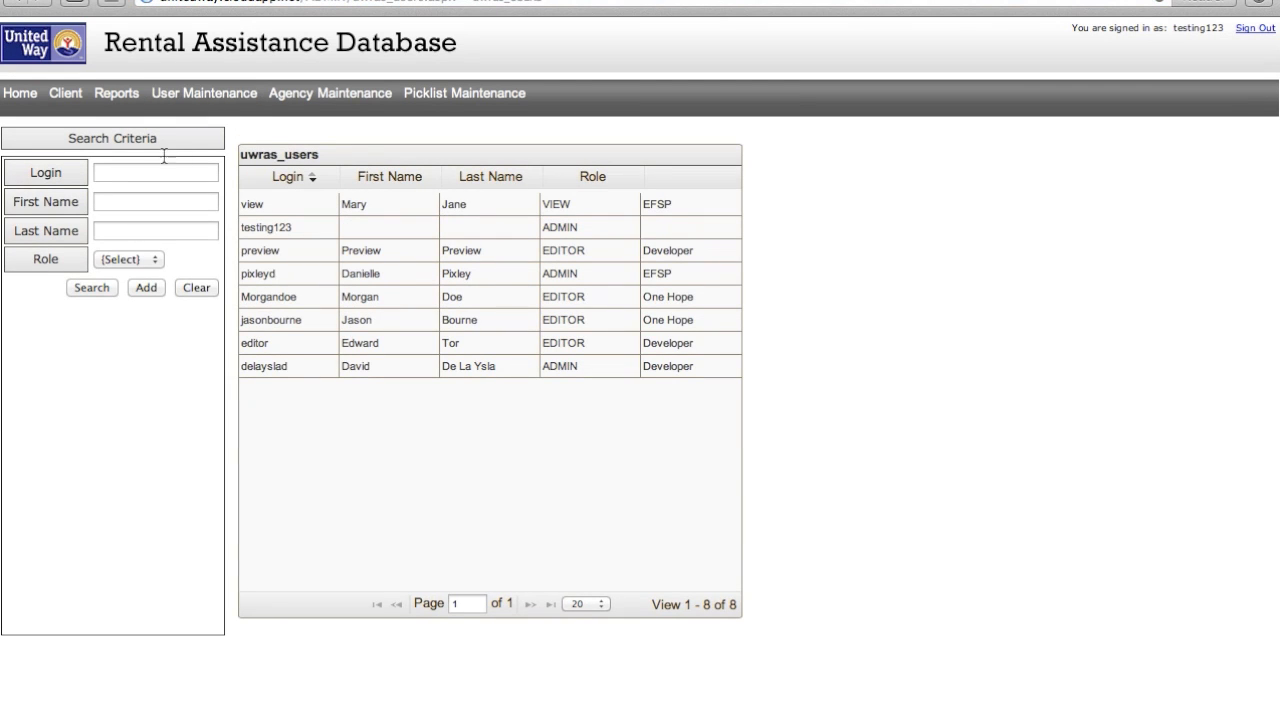
- Start a new user, leaving the agency unset, and enter the user's login and first name
{"action": "left_click", "coordinate": [145, 288]}
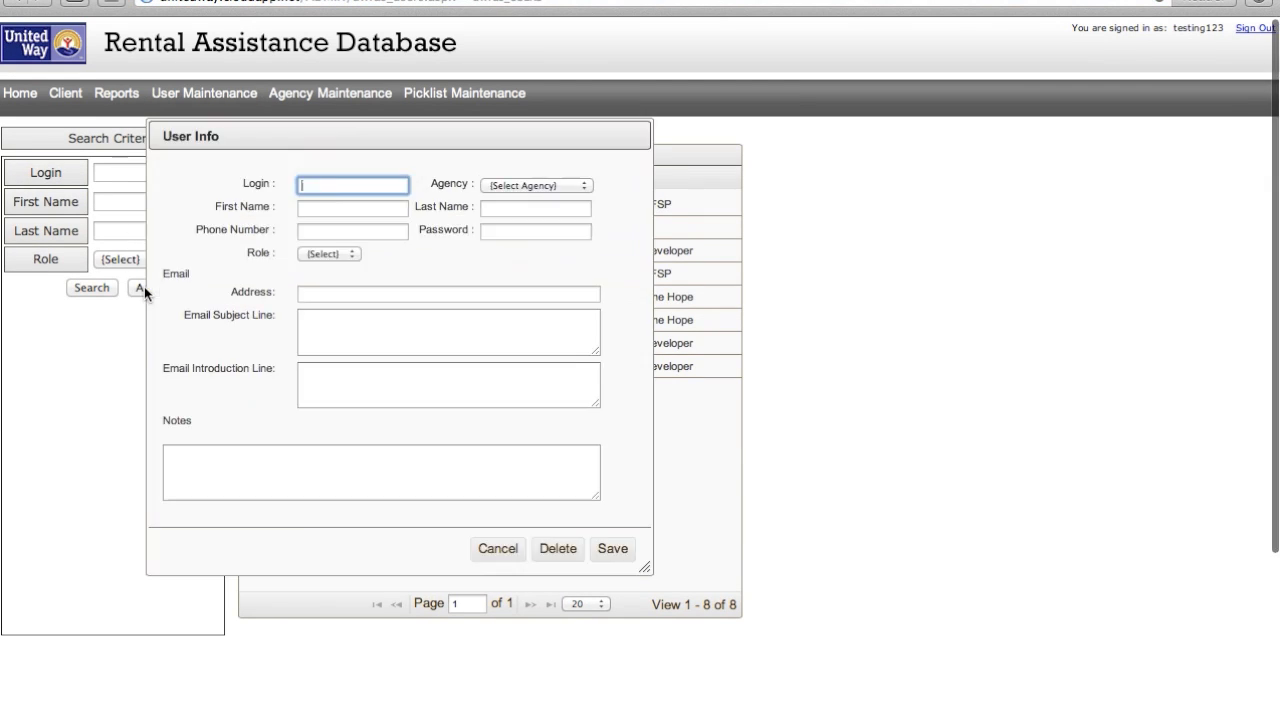
{"action": "left_click", "coordinate": [531, 181]}
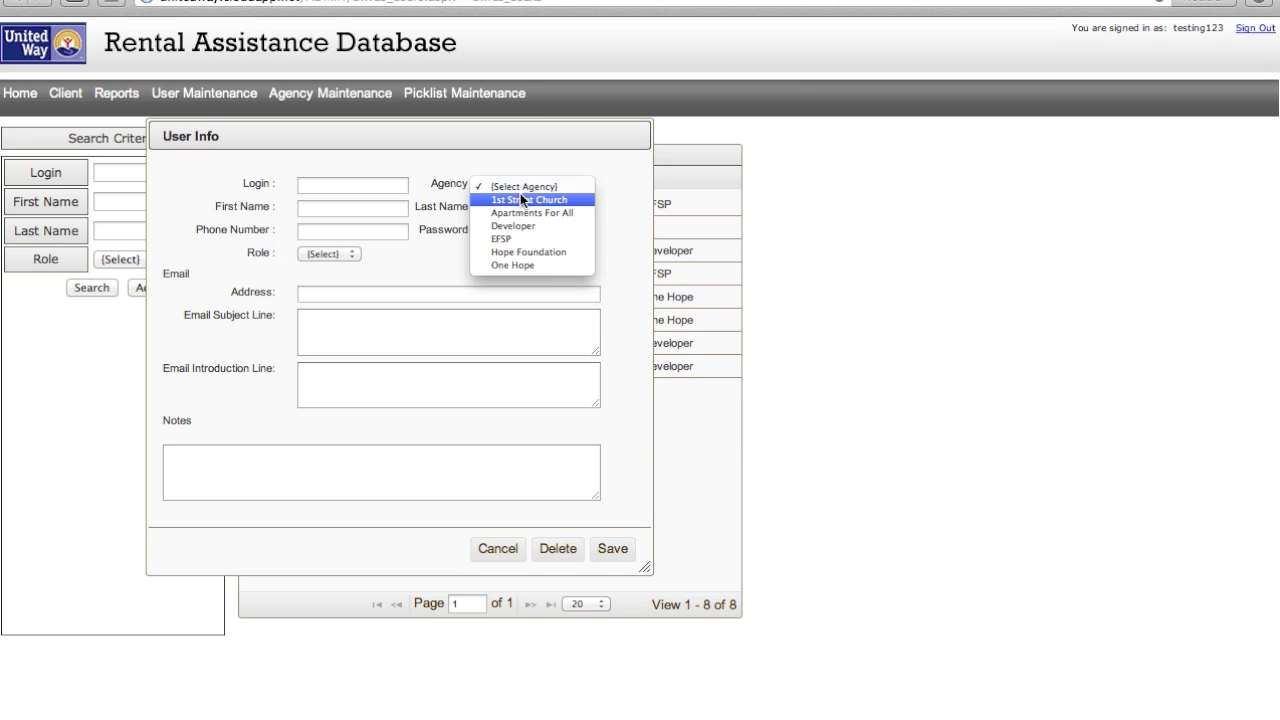
{"action": "left_click", "coordinate": [383, 179]}
{"action": "left_click", "coordinate": [383, 181]}
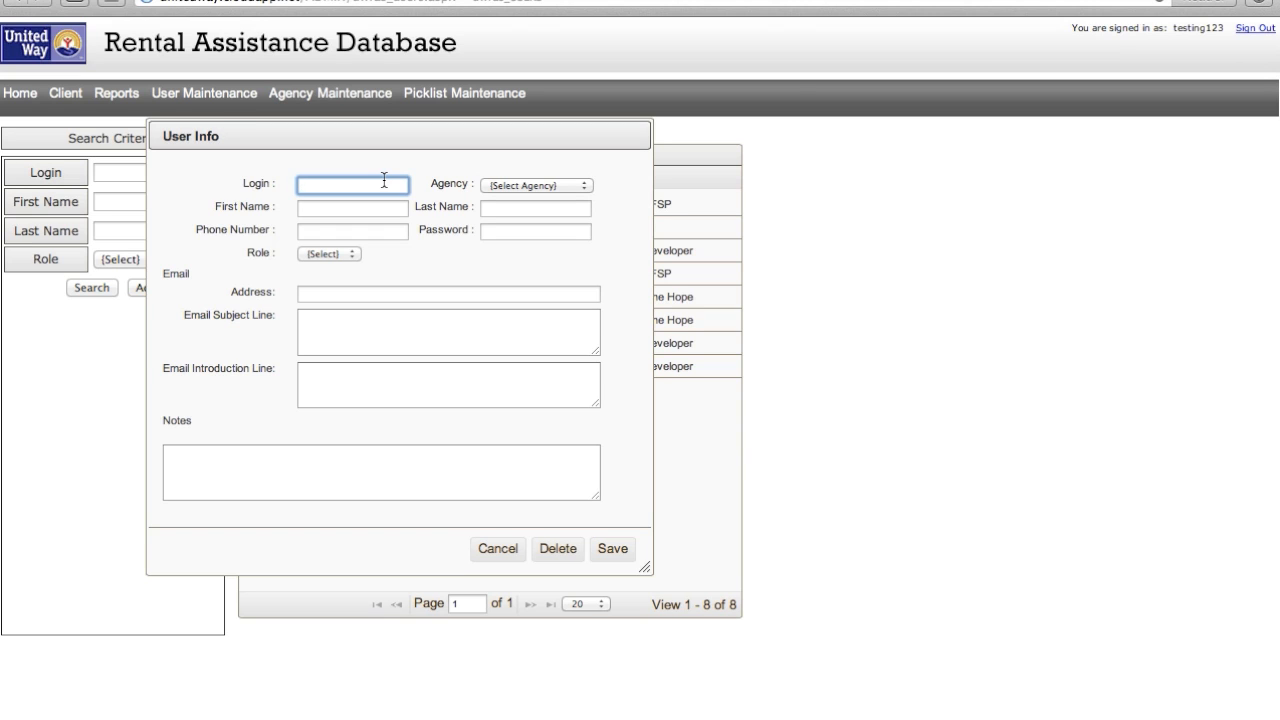
{"action": "type", "text": "gloriaj"}
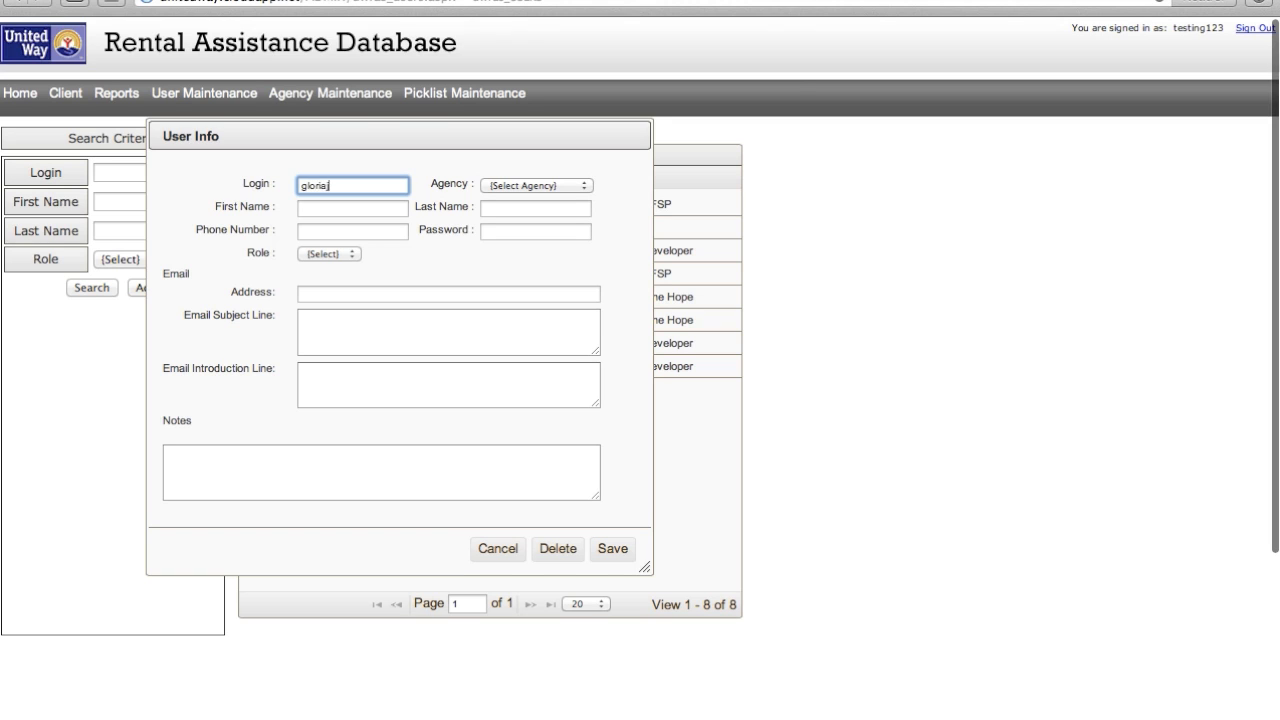
{"action": "key", "text": "Tab"}
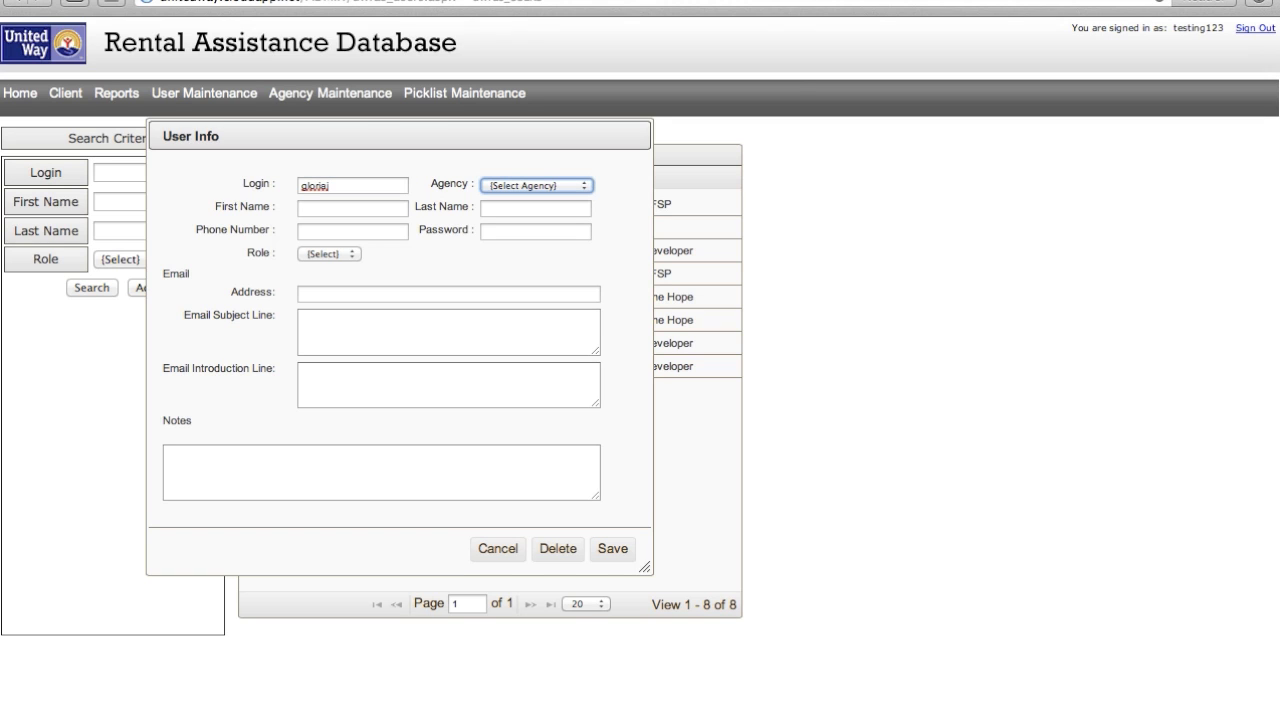
{"action": "key", "text": "Tab"}
{"action": "type", "text": "Gl"}
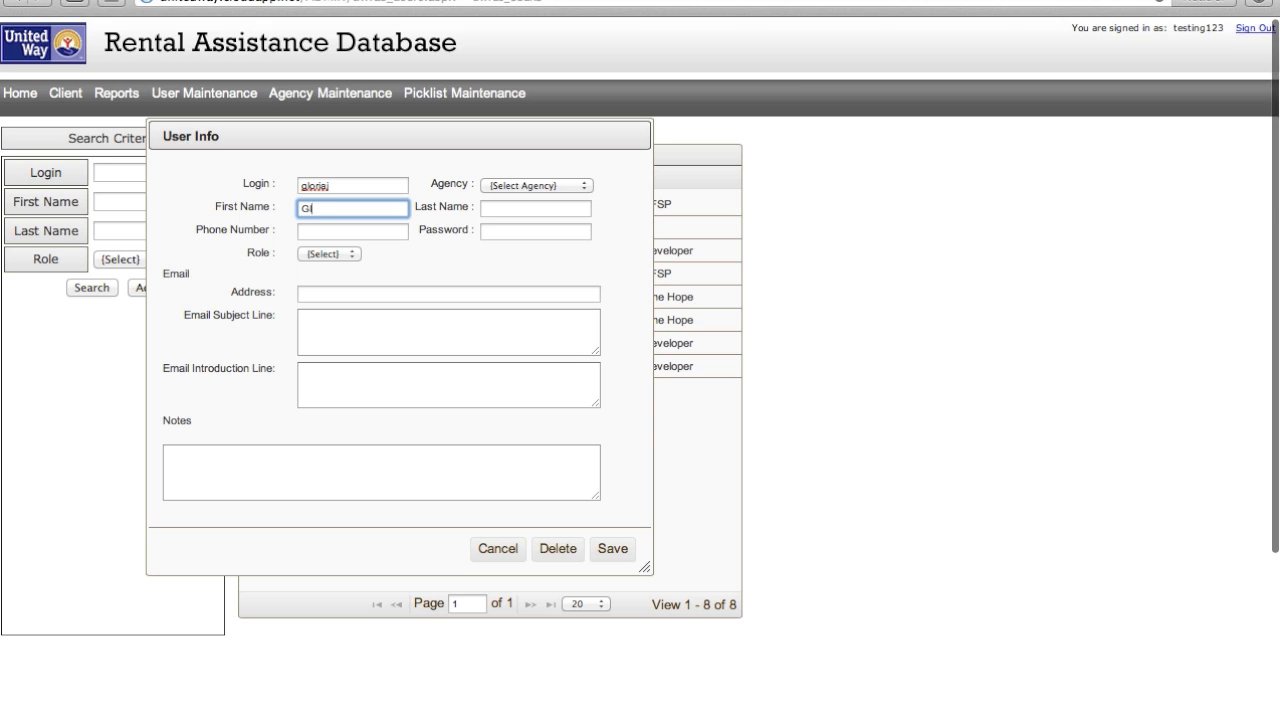
{"action": "type", "text": "oria"}
- Enter the new user's capitalized last name, phone number and password
{"action": "key", "text": "Tab"}
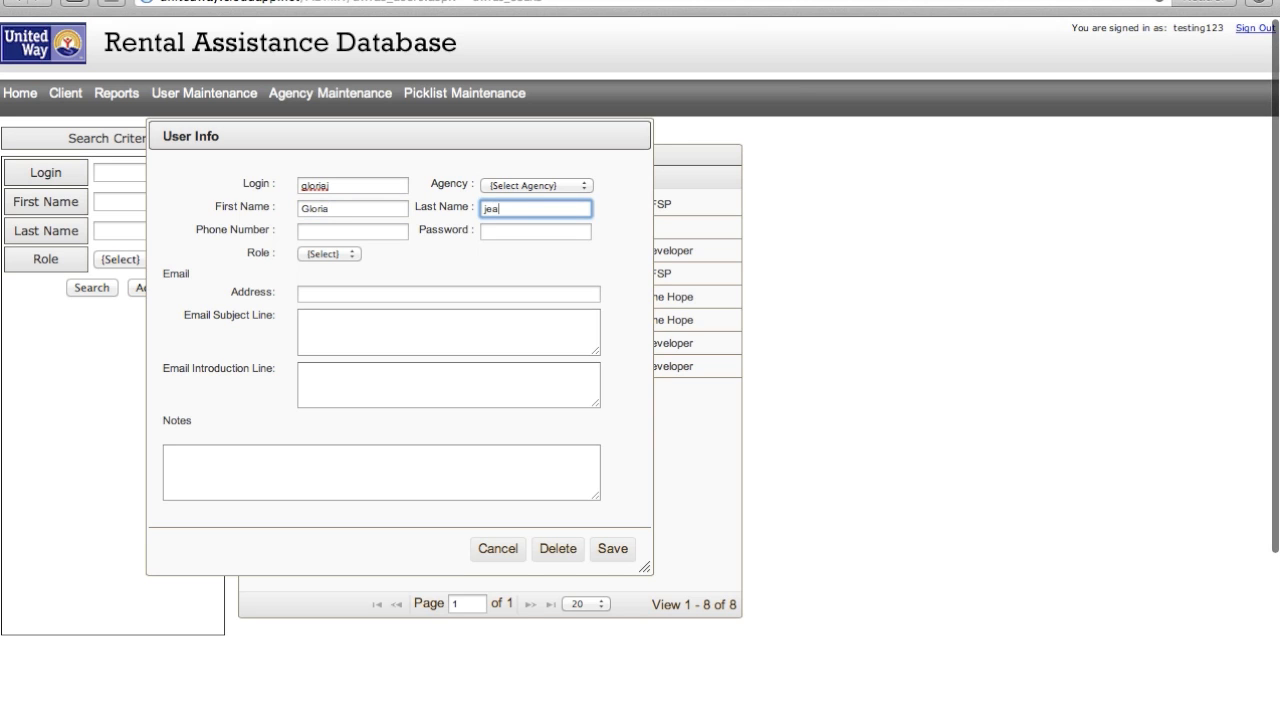
{"action": "key", "text": "BackSpace"}
{"action": "key", "text": "BackSpace"}
{"action": "key", "text": "BackSpace"}
{"action": "key", "text": "BackSpace"}
{"action": "key", "text": "Tab"}
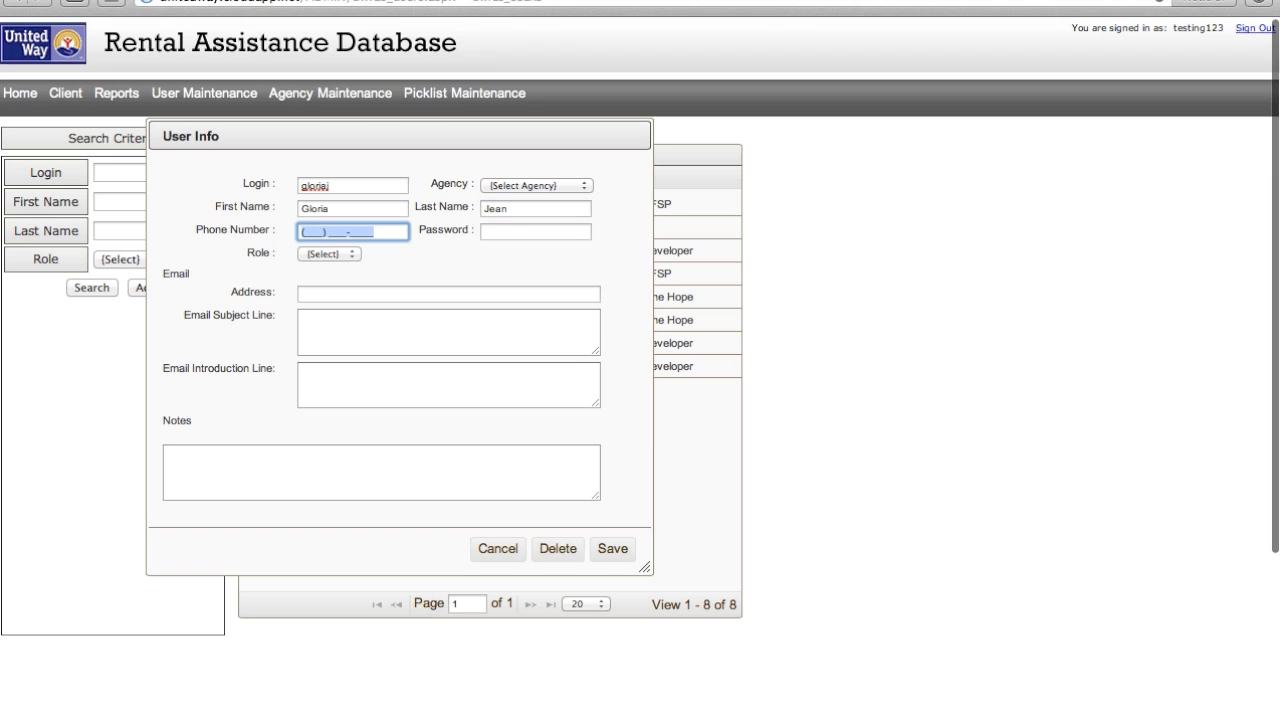
{"action": "key", "text": "Tab"}
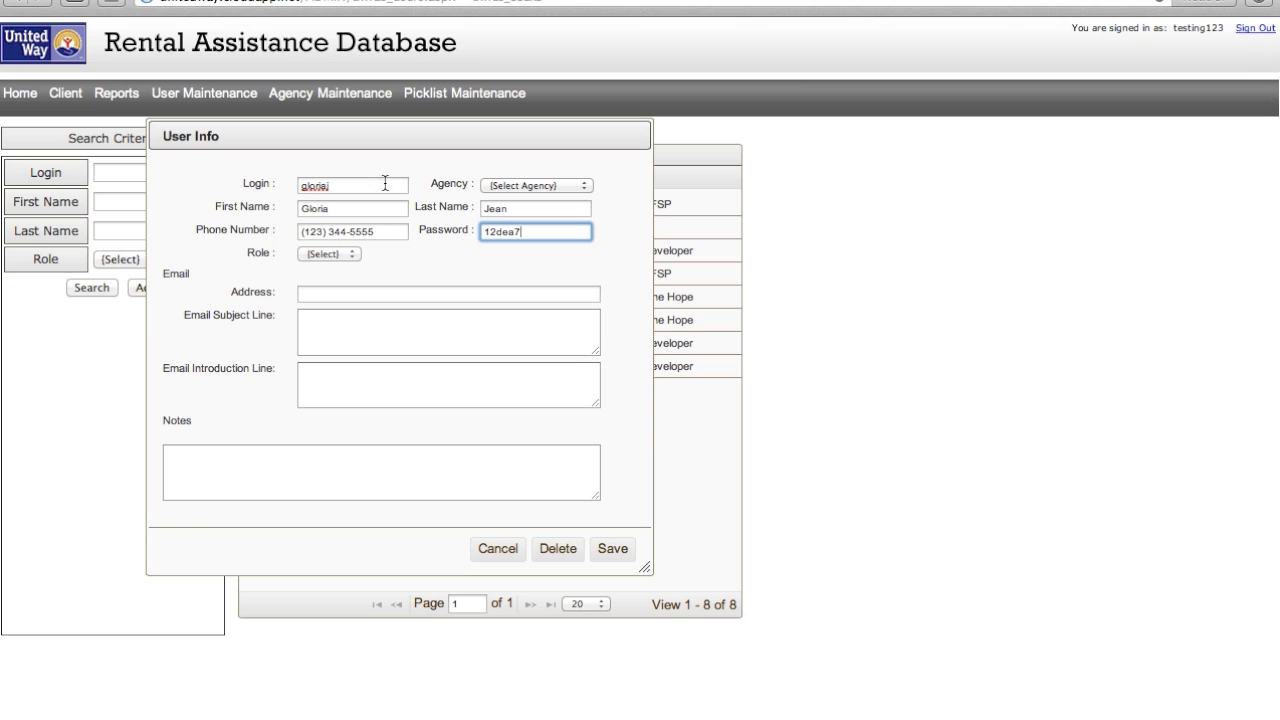
{"action": "left_click", "coordinate": [348, 254]}
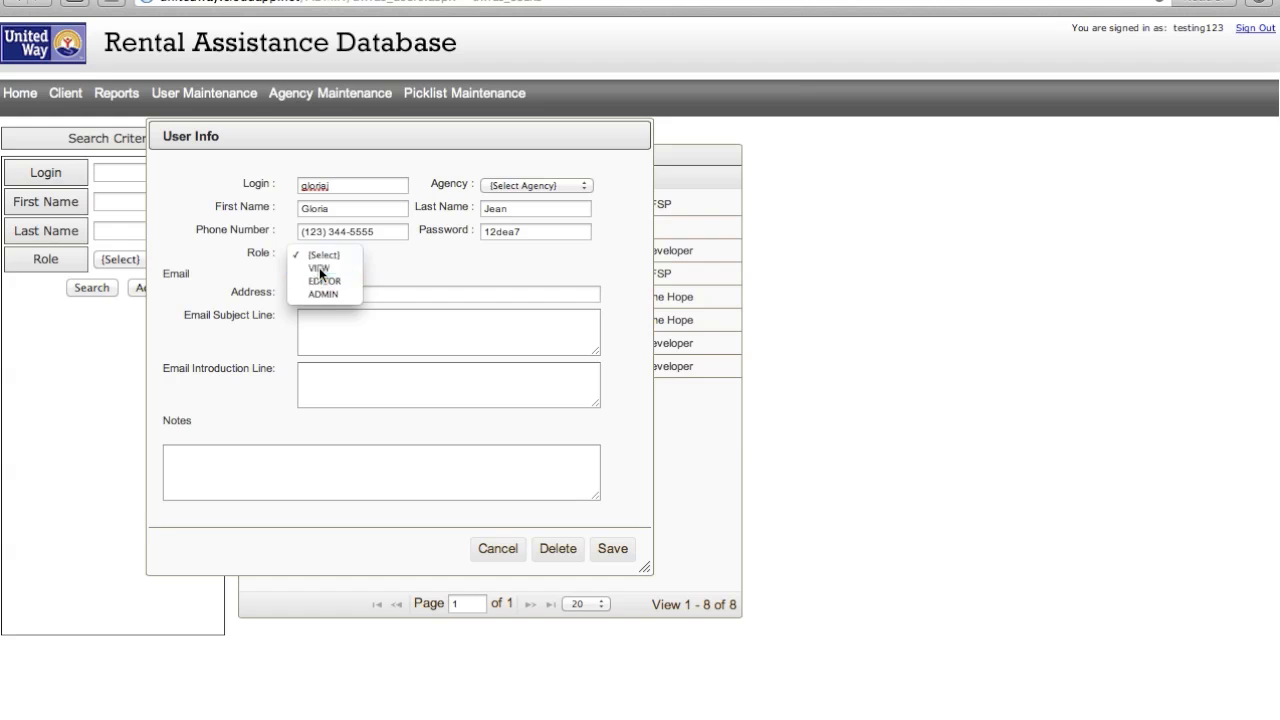
- Choose VIEW as the new user's role
{"action": "left_click", "coordinate": [319, 267]}
- Enter the user's e-mail address, save the account, and go to Picklist Maintenance
{"action": "left_click", "coordinate": [320, 293]}
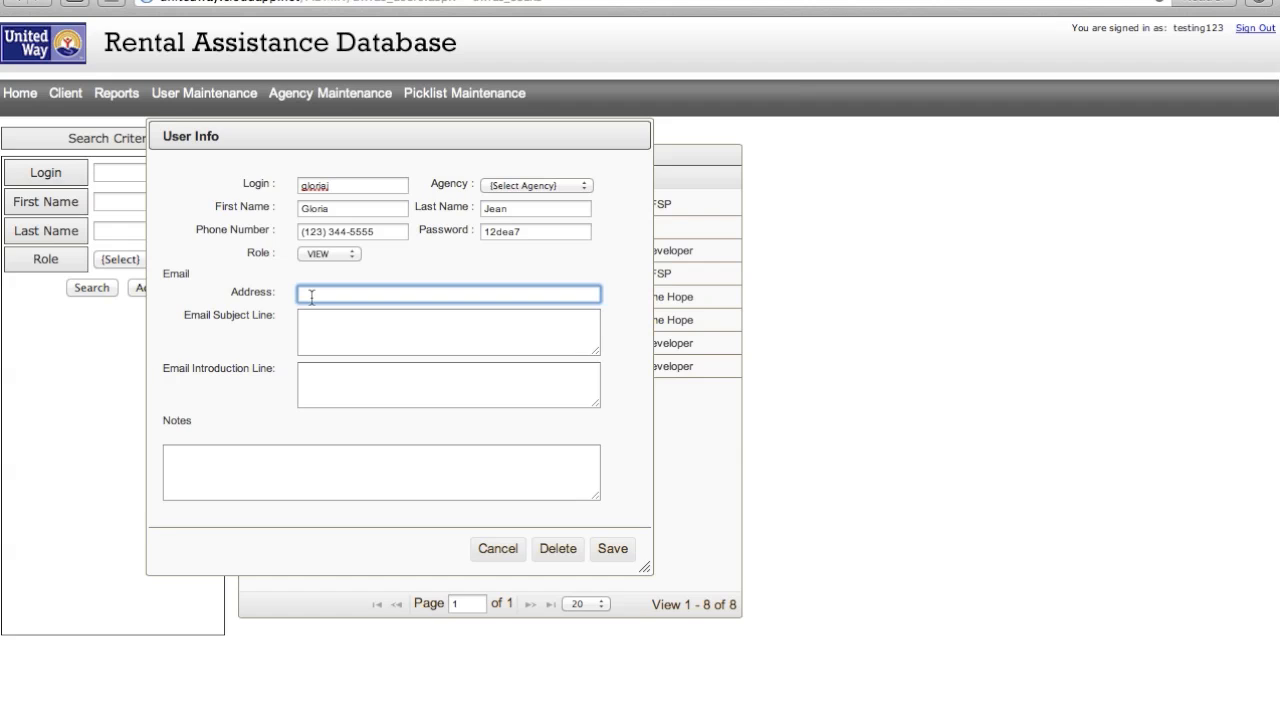
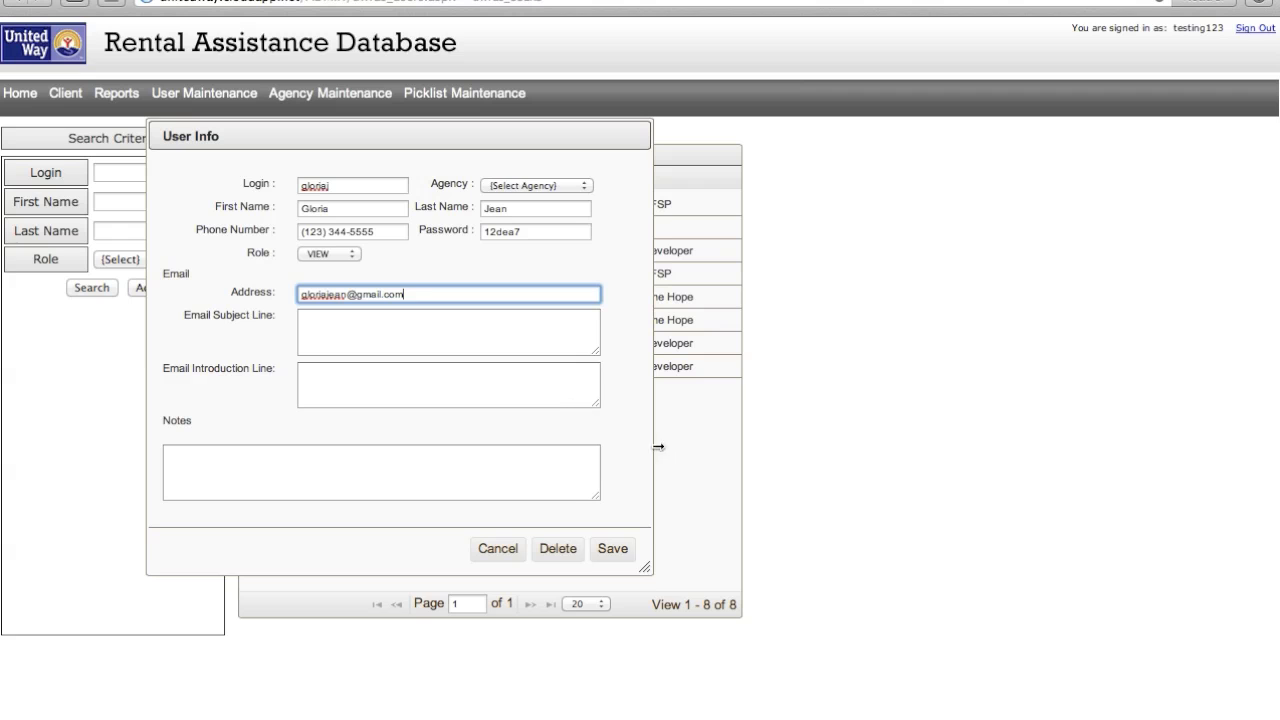
{"action": "left_click", "coordinate": [612, 549]}
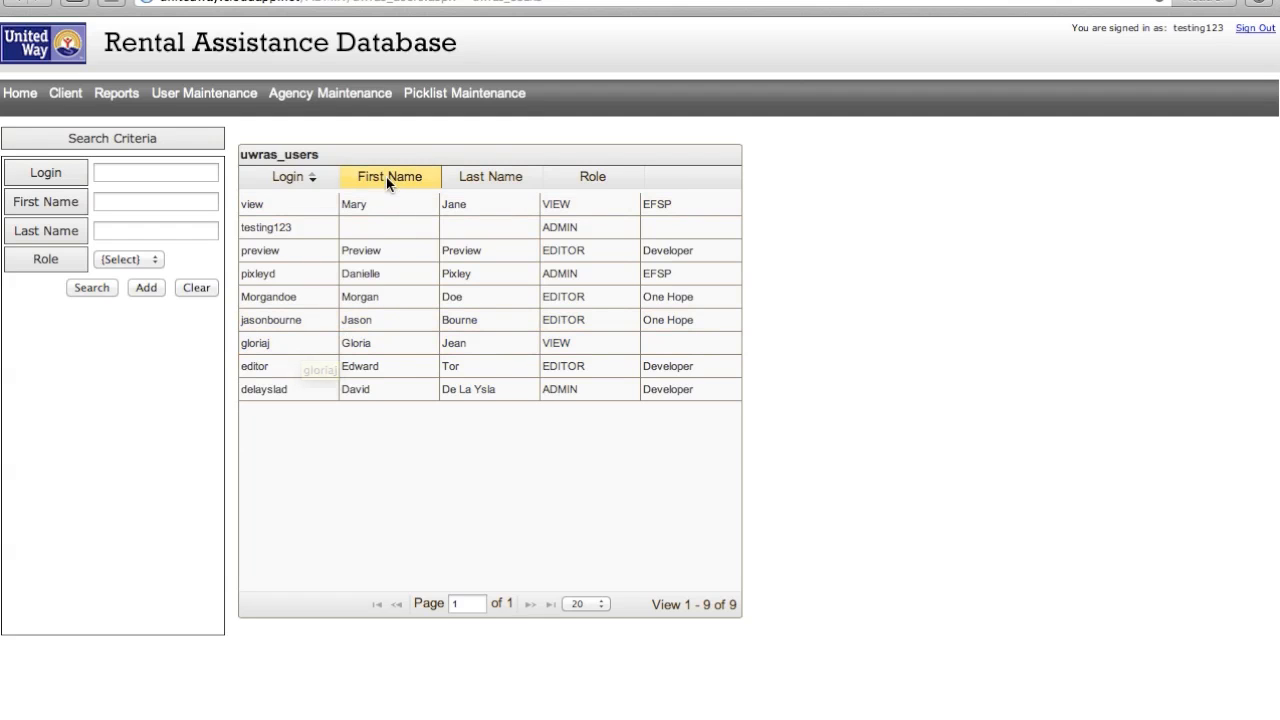
{"action": "left_click", "coordinate": [474, 104]}
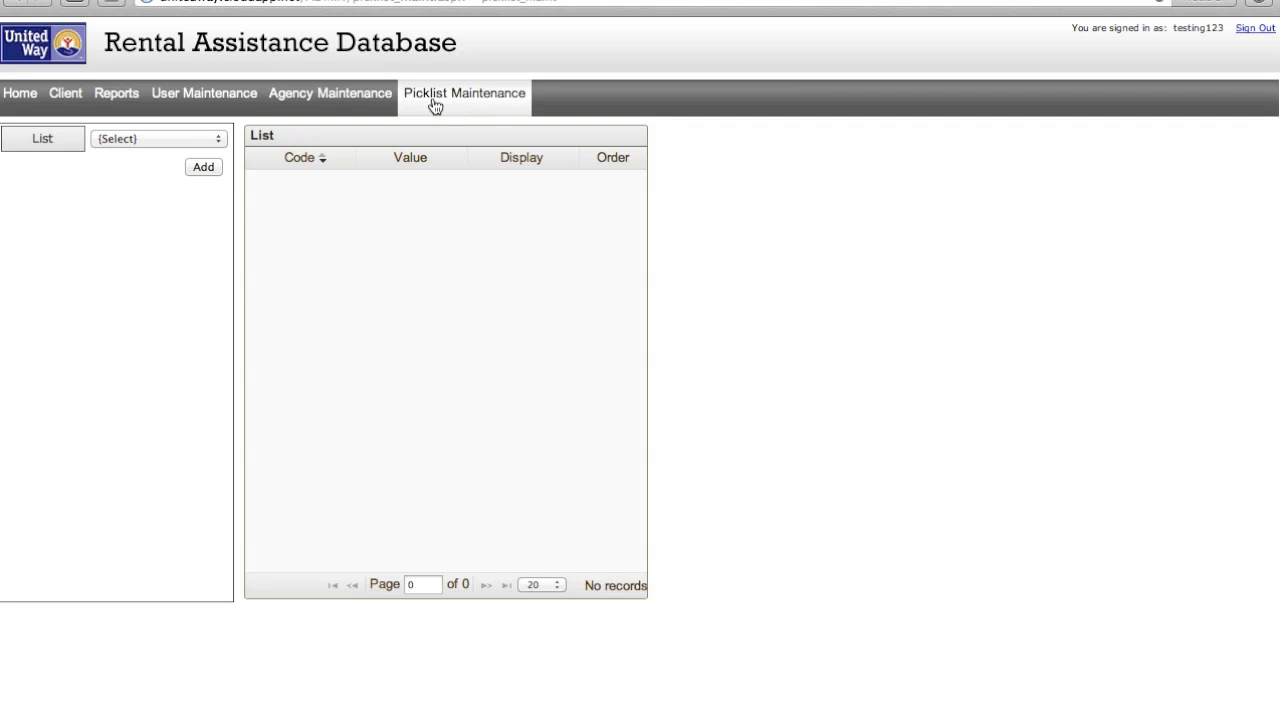
- Review the STATES, ASSISTANCESTATUS, ASSISTANCETYPE and FUNDINGSOURCE picklist values
{"action": "left_click", "coordinate": [221, 139]}
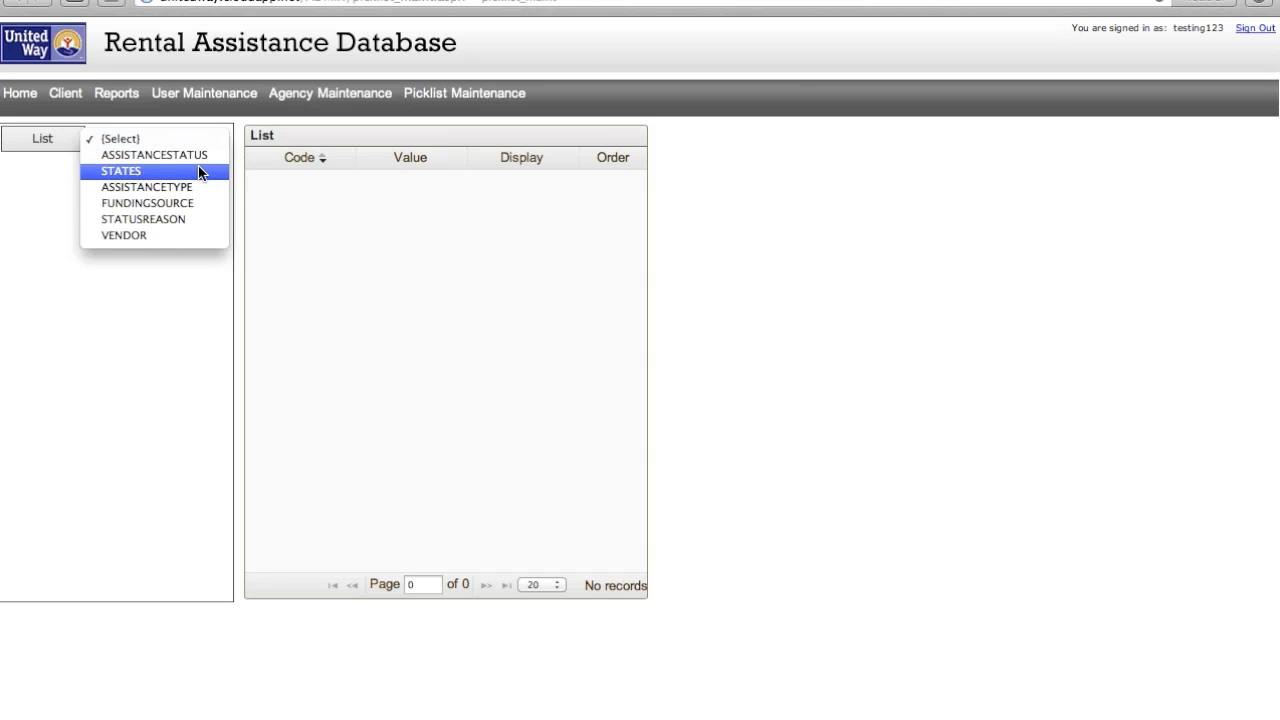
{"action": "left_click", "coordinate": [198, 166]}
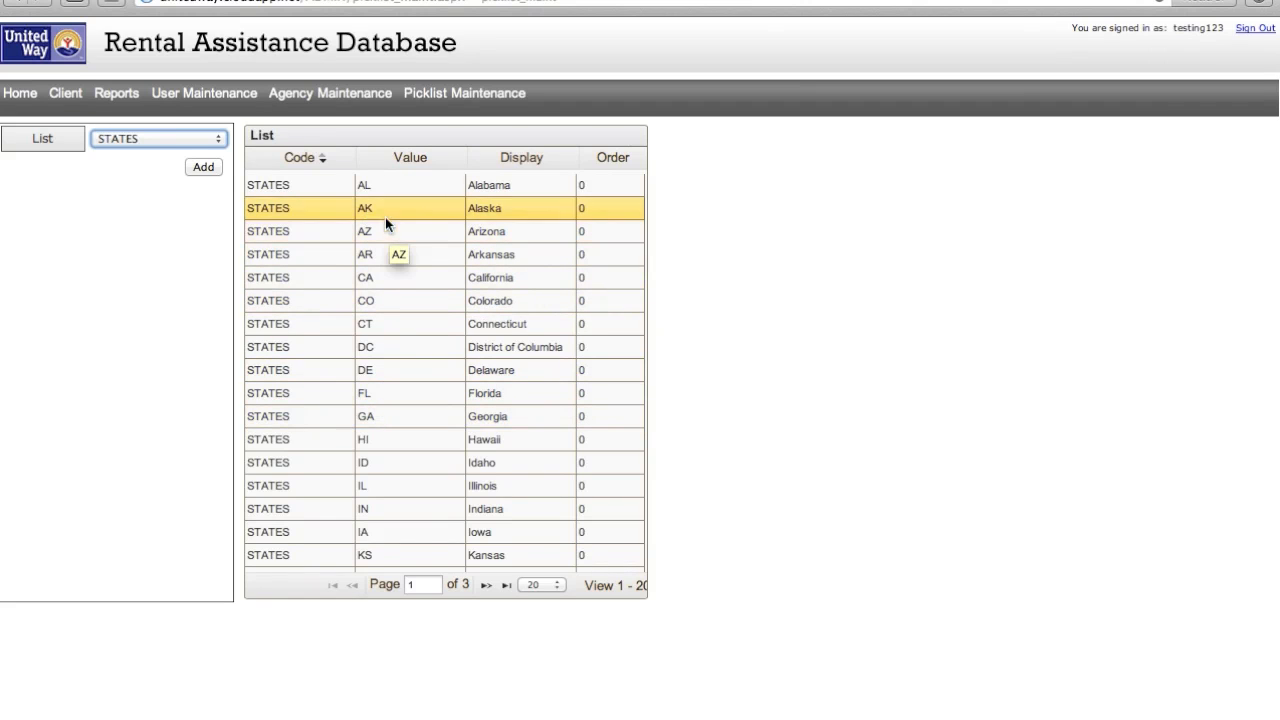
{"action": "left_click", "coordinate": [215, 140]}
{"action": "left_click", "coordinate": [208, 121]}
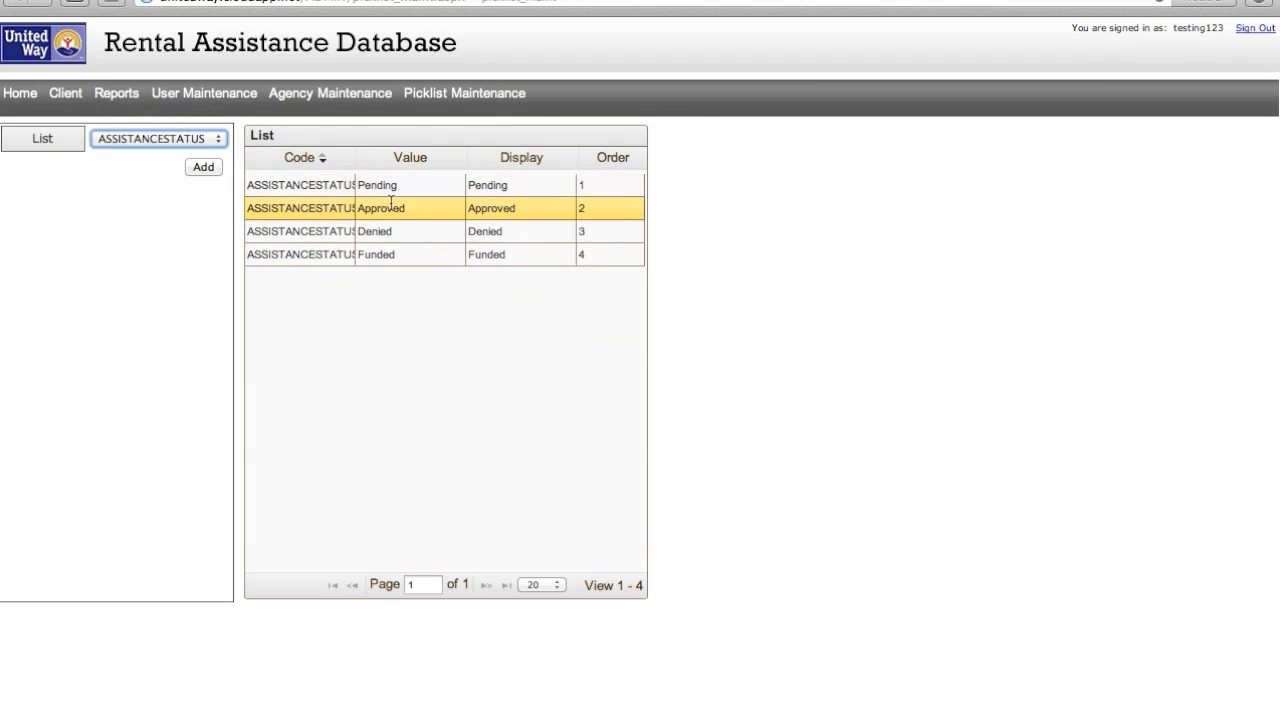
{"action": "left_click", "coordinate": [216, 138]}
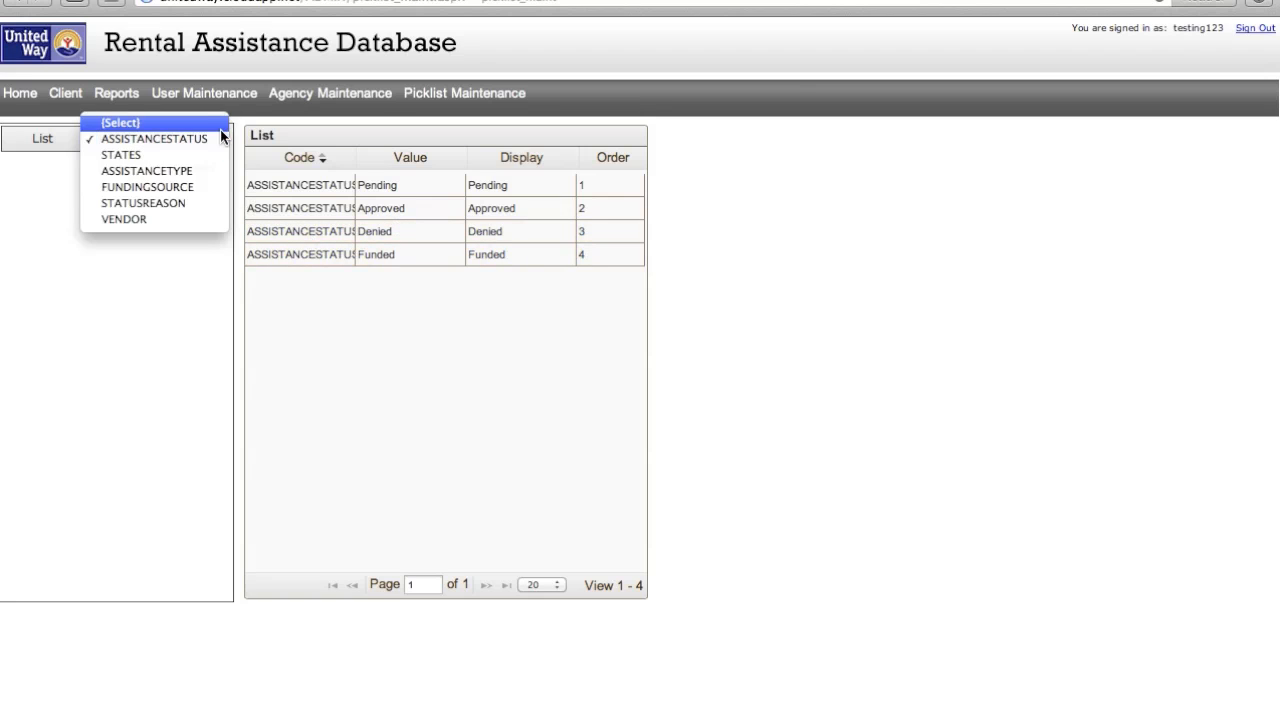
{"action": "left_click", "coordinate": [216, 171]}
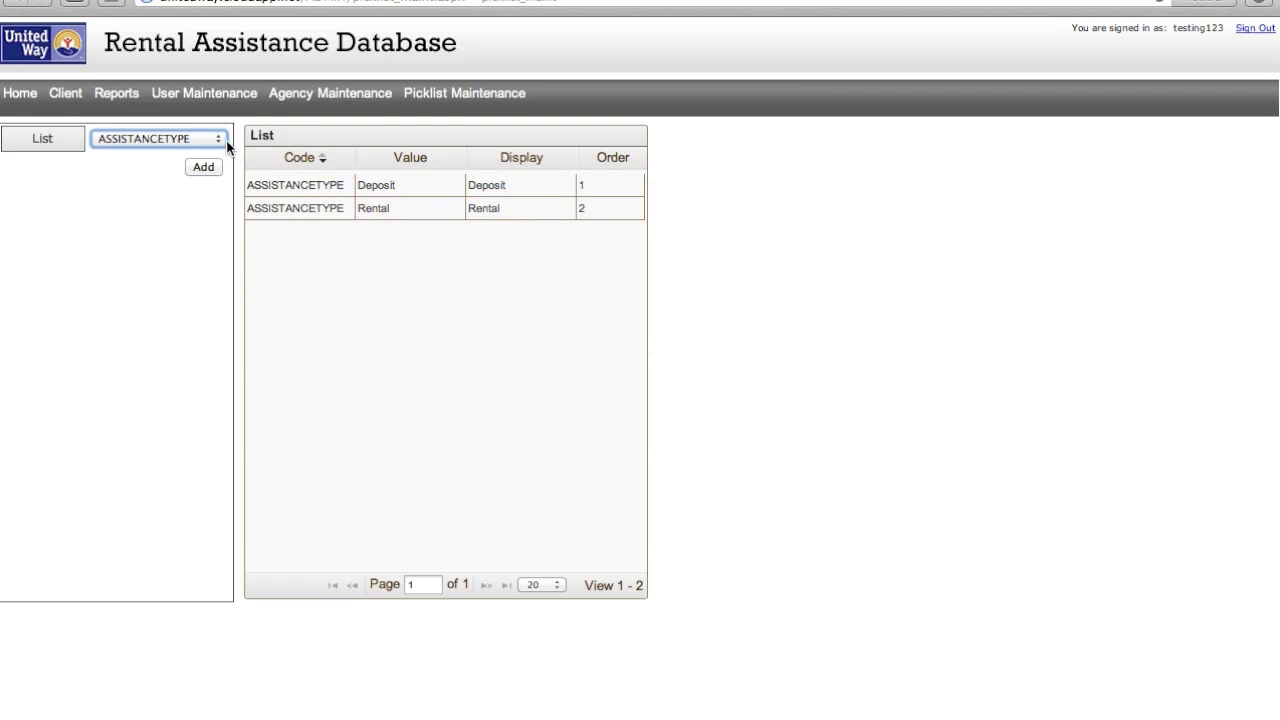
{"action": "left_click", "coordinate": [220, 139]}
{"action": "left_click", "coordinate": [218, 154]}
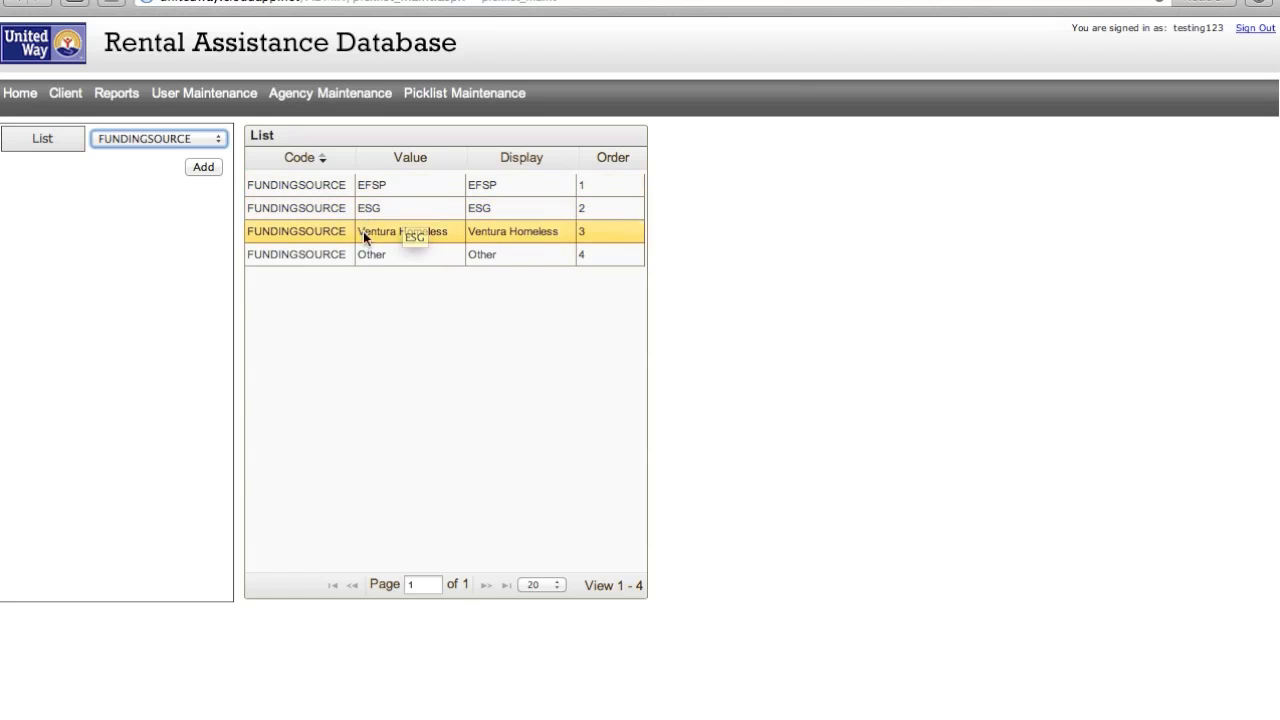
- Review the STATUSREASON and VENDOR picklists, then open a client's record from Client search
{"action": "left_click", "coordinate": [206, 138]}
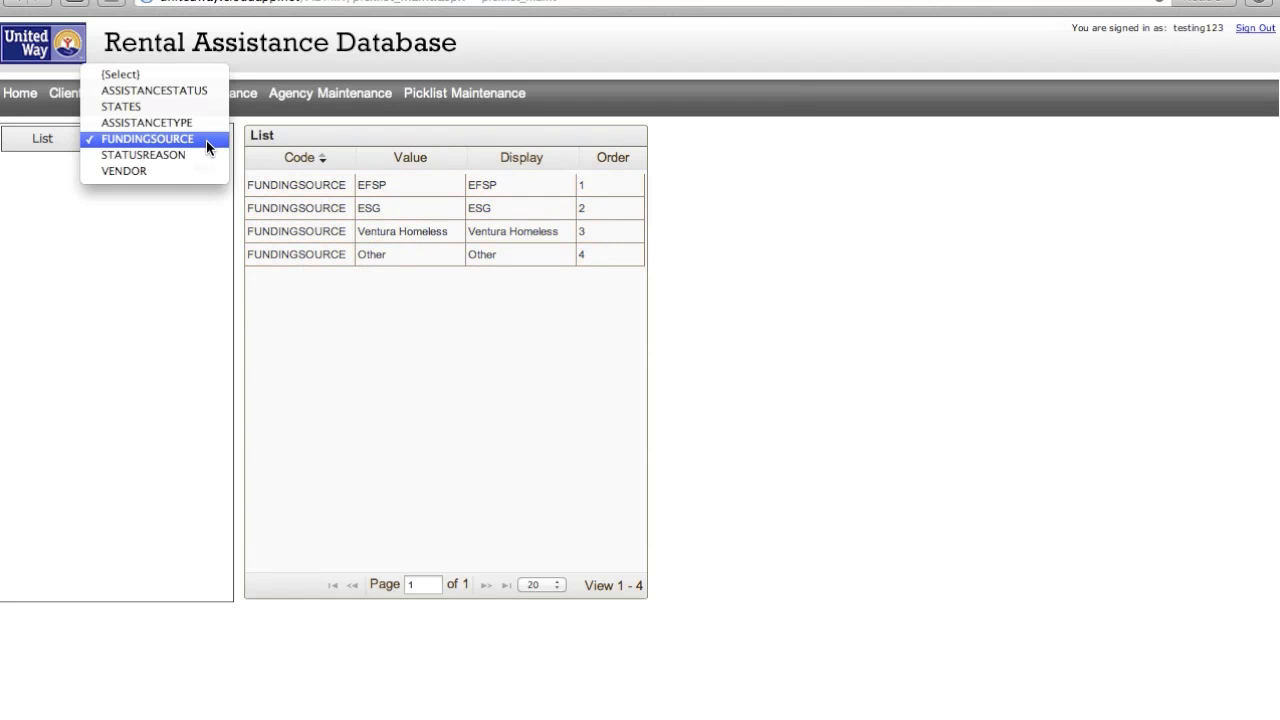
{"action": "left_click", "coordinate": [207, 154]}
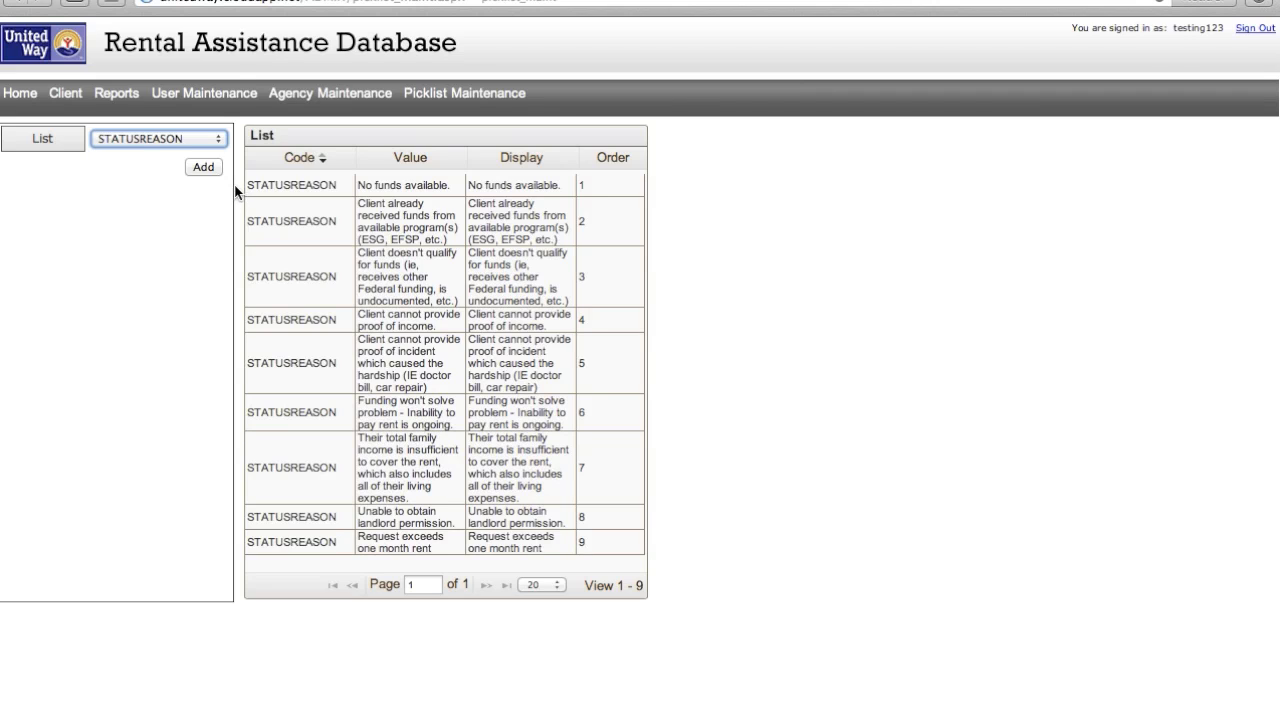
{"action": "left_click", "coordinate": [222, 146]}
{"action": "left_click", "coordinate": [212, 158]}
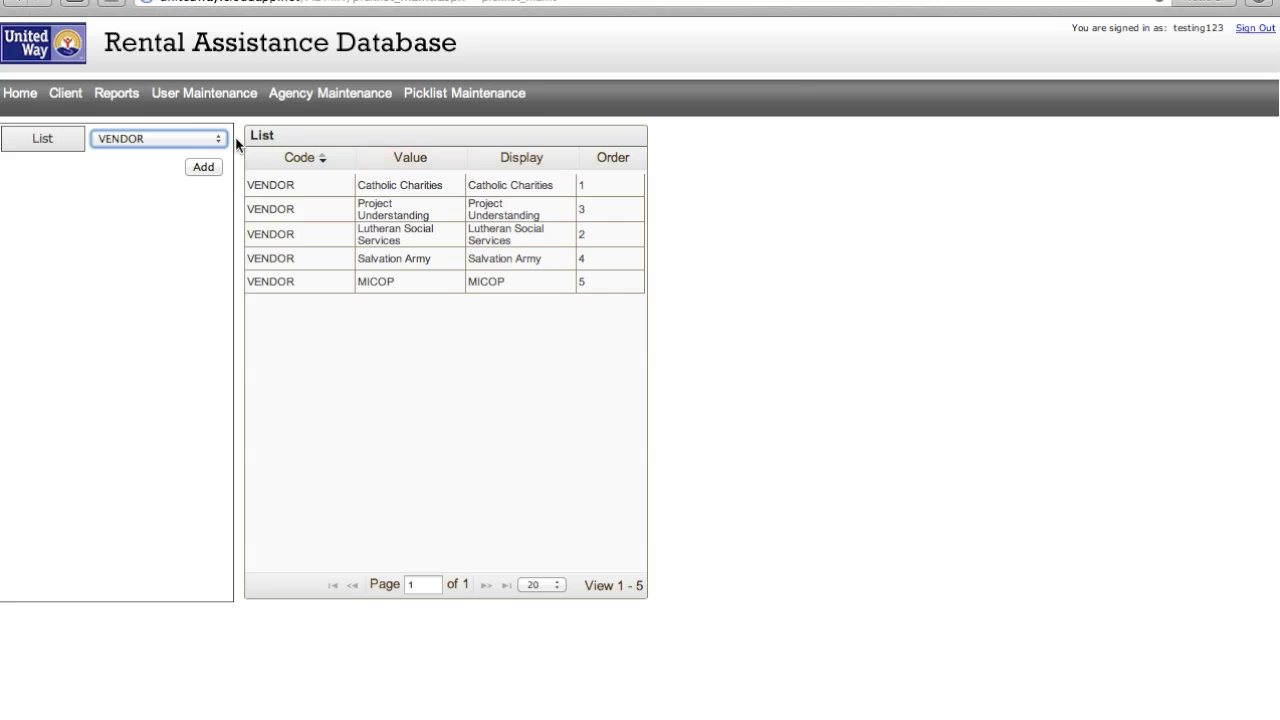
{"action": "left_click", "coordinate": [77, 102]}
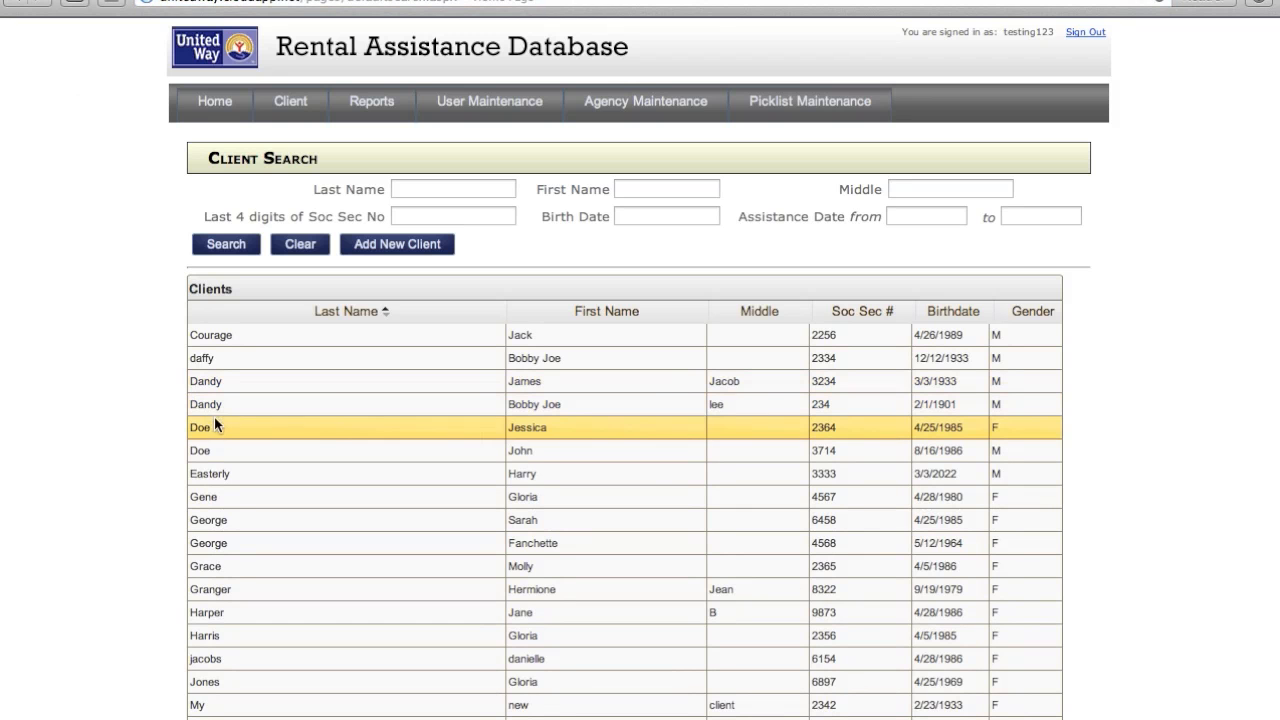
{"action": "left_click", "coordinate": [223, 446]}
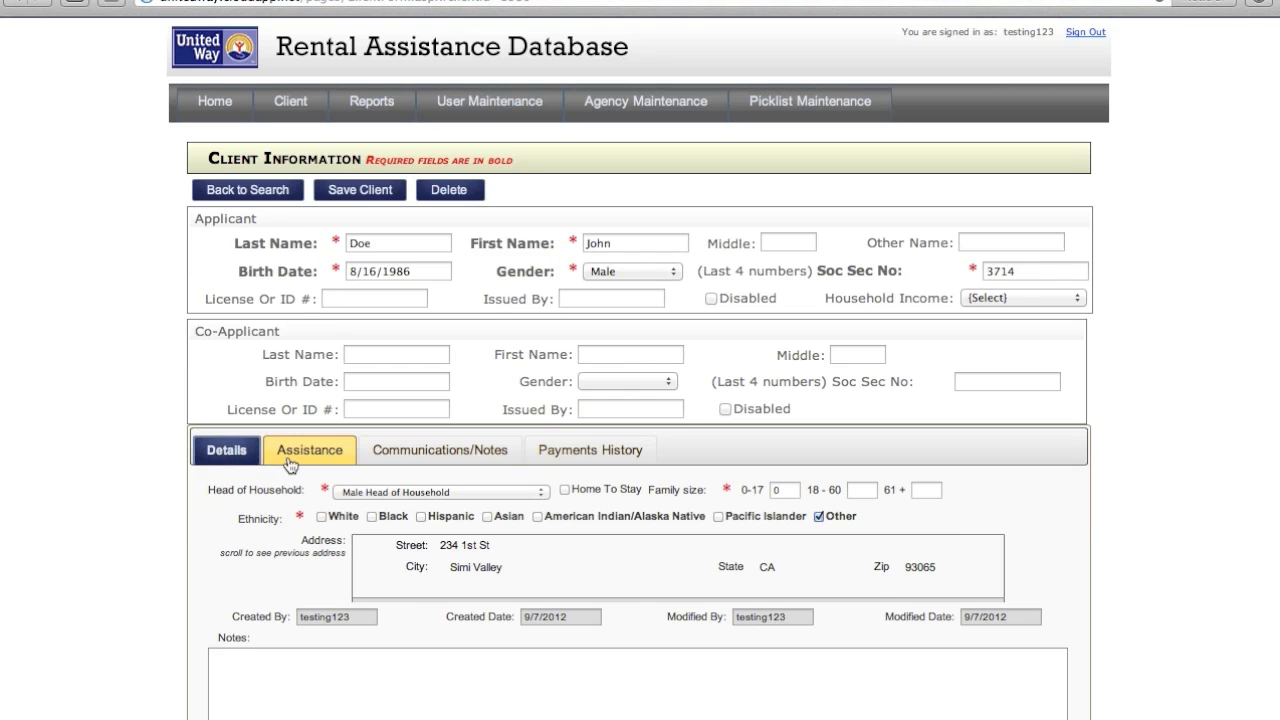
- Start a new assistance request and review its type, status and decline-reason options unchanged
{"action": "left_click", "coordinate": [288, 455]}
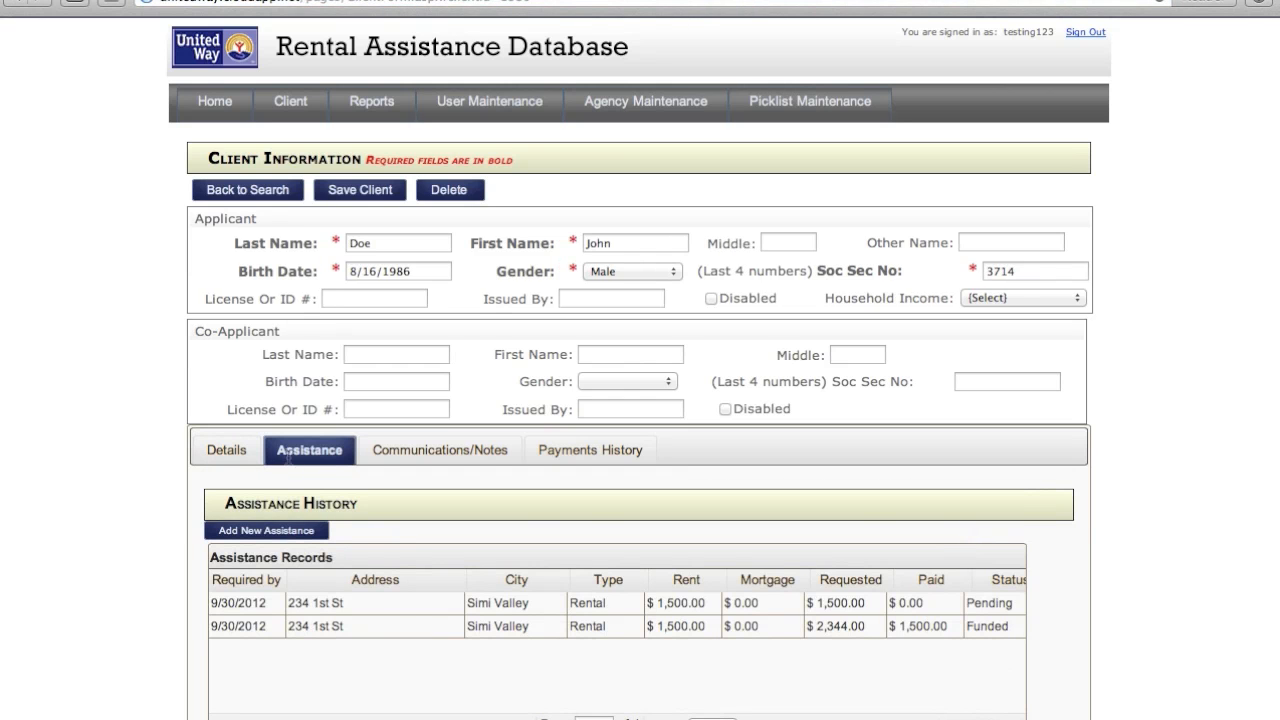
{"action": "left_click", "coordinate": [271, 527]}
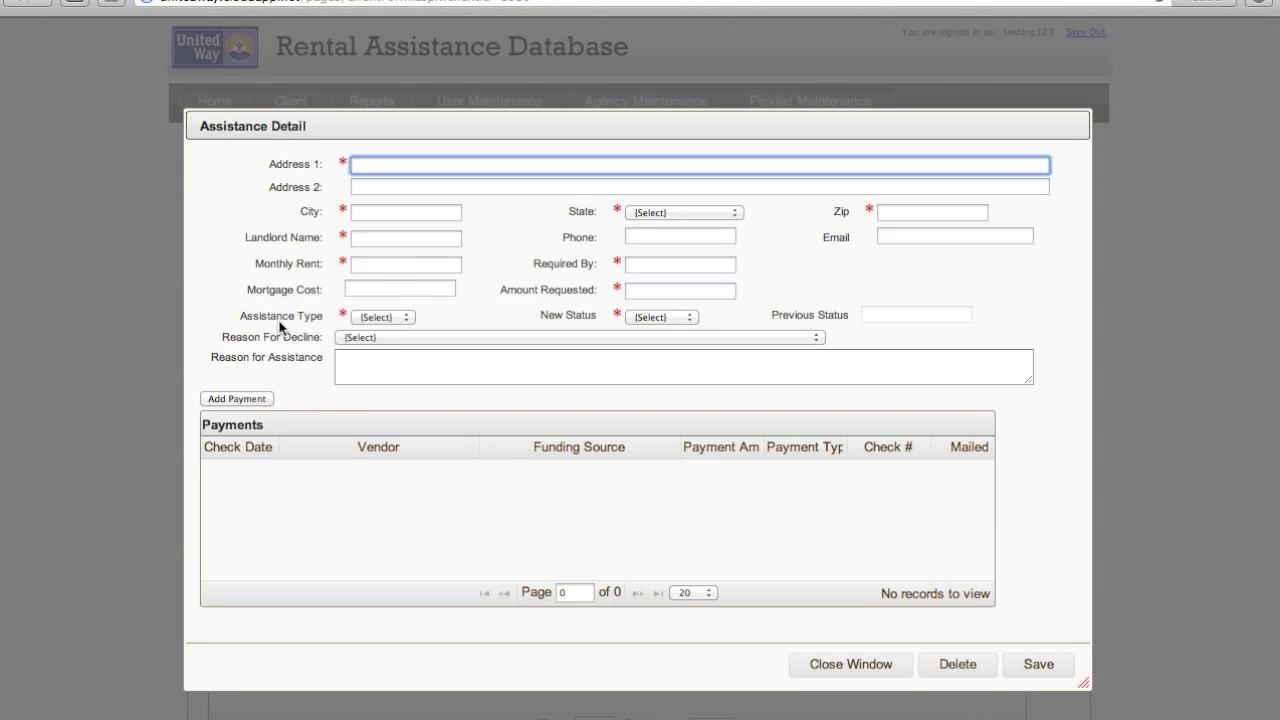
{"action": "left_click", "coordinate": [401, 317]}
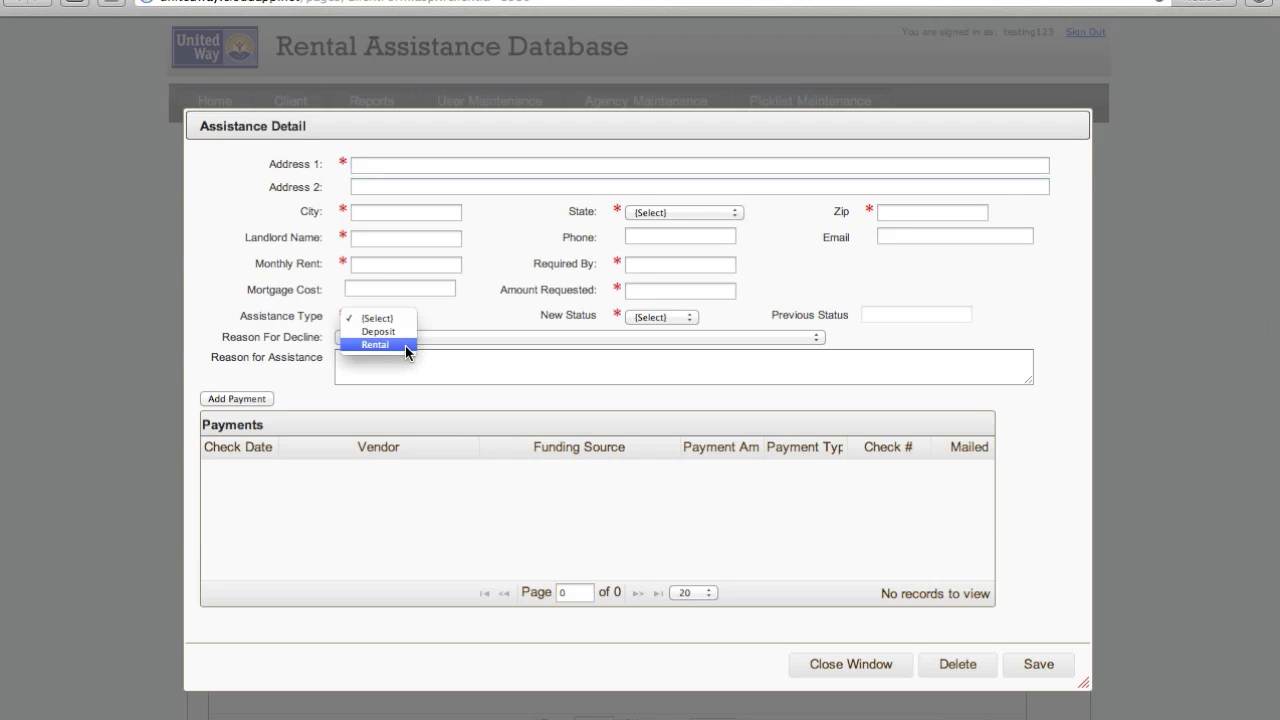
{"action": "left_click", "coordinate": [682, 320]}
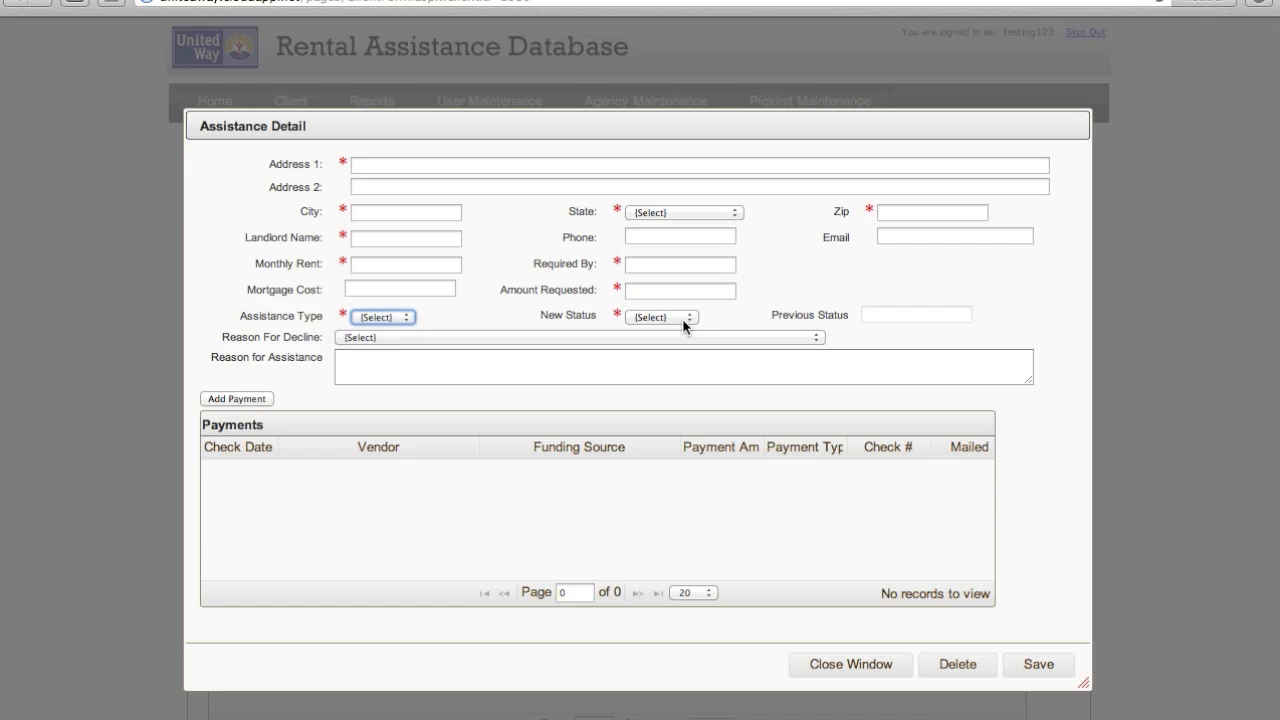
{"action": "left_click", "coordinate": [682, 318]}
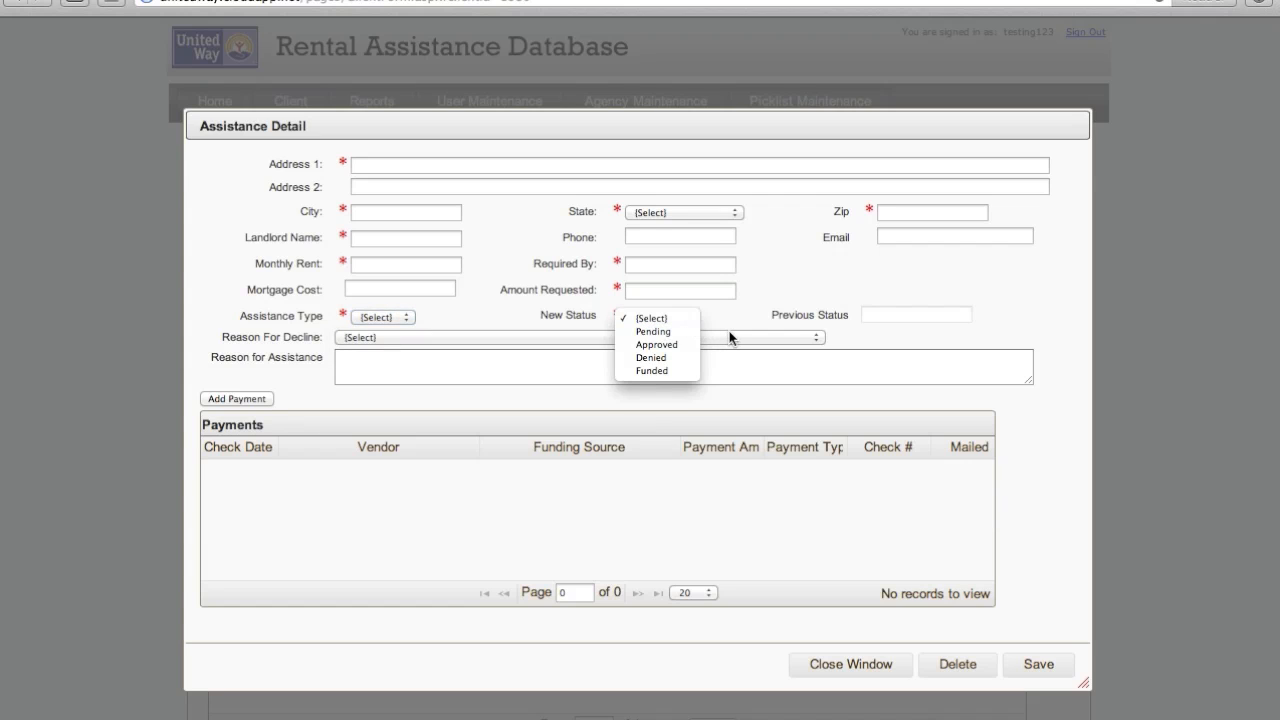
{"action": "left_click", "coordinate": [728, 338]}
{"action": "left_click", "coordinate": [728, 337]}
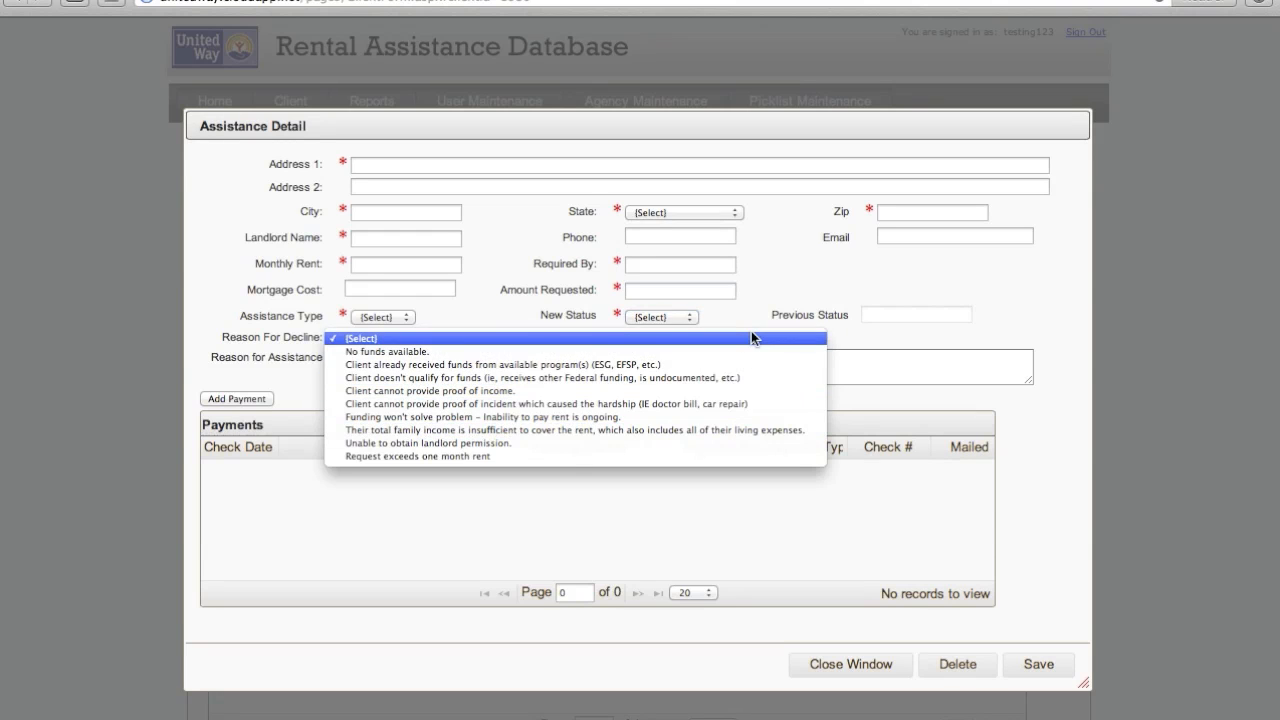
{"action": "left_click", "coordinate": [751, 331]}
- Add a payment, view its vendor and funding source choices, cancel without saving, and return to Picklist Maintenance
{"action": "left_click", "coordinate": [244, 399]}
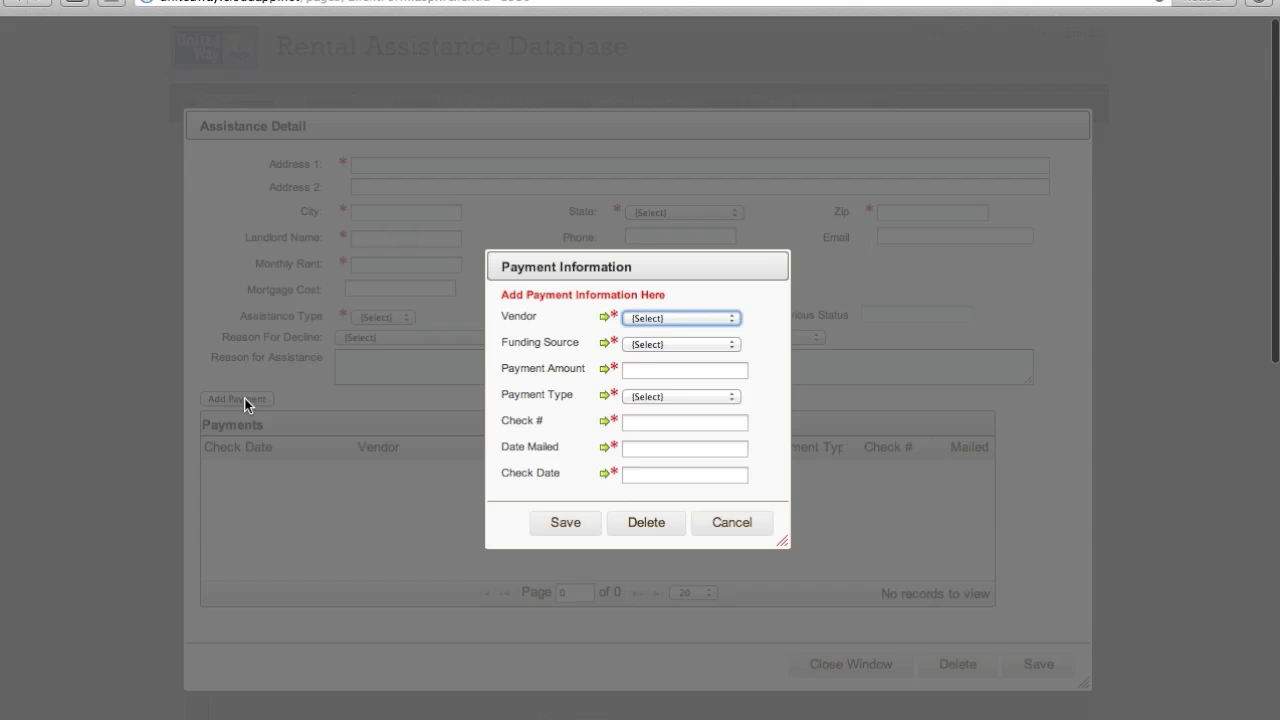
{"action": "left_click", "coordinate": [708, 320]}
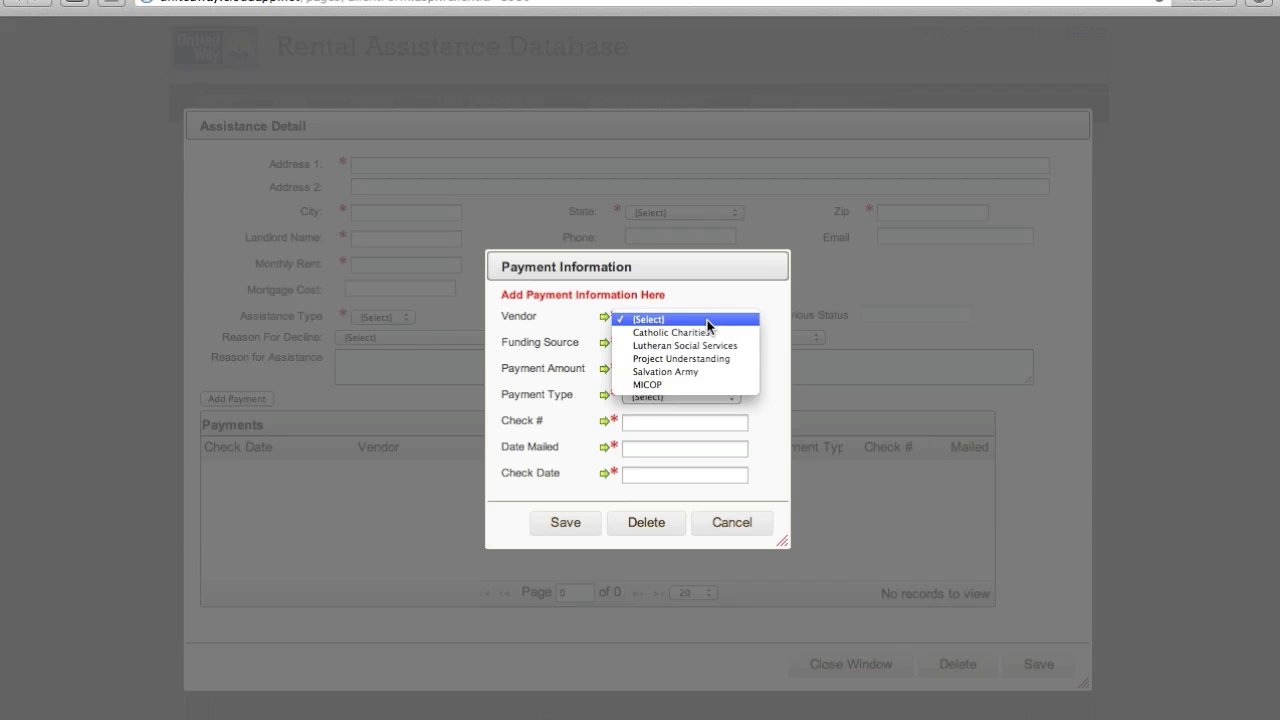
{"action": "left_click", "coordinate": [706, 320]}
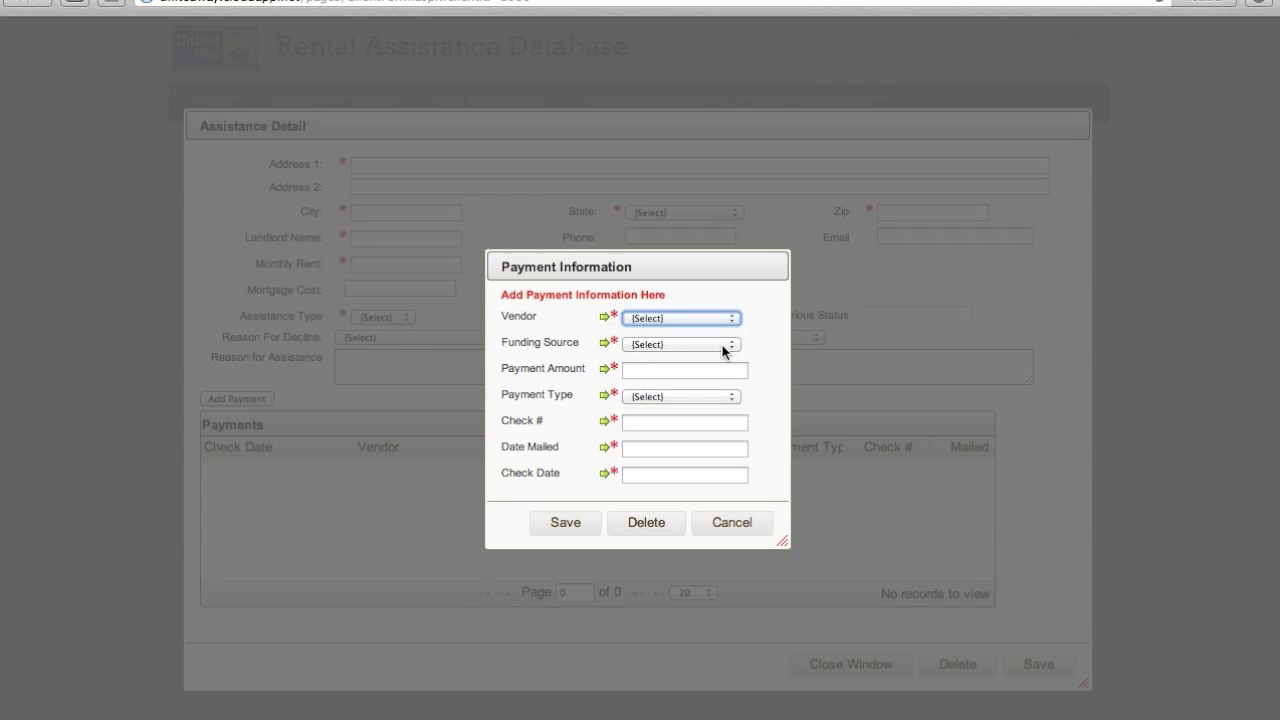
{"action": "left_click", "coordinate": [722, 345]}
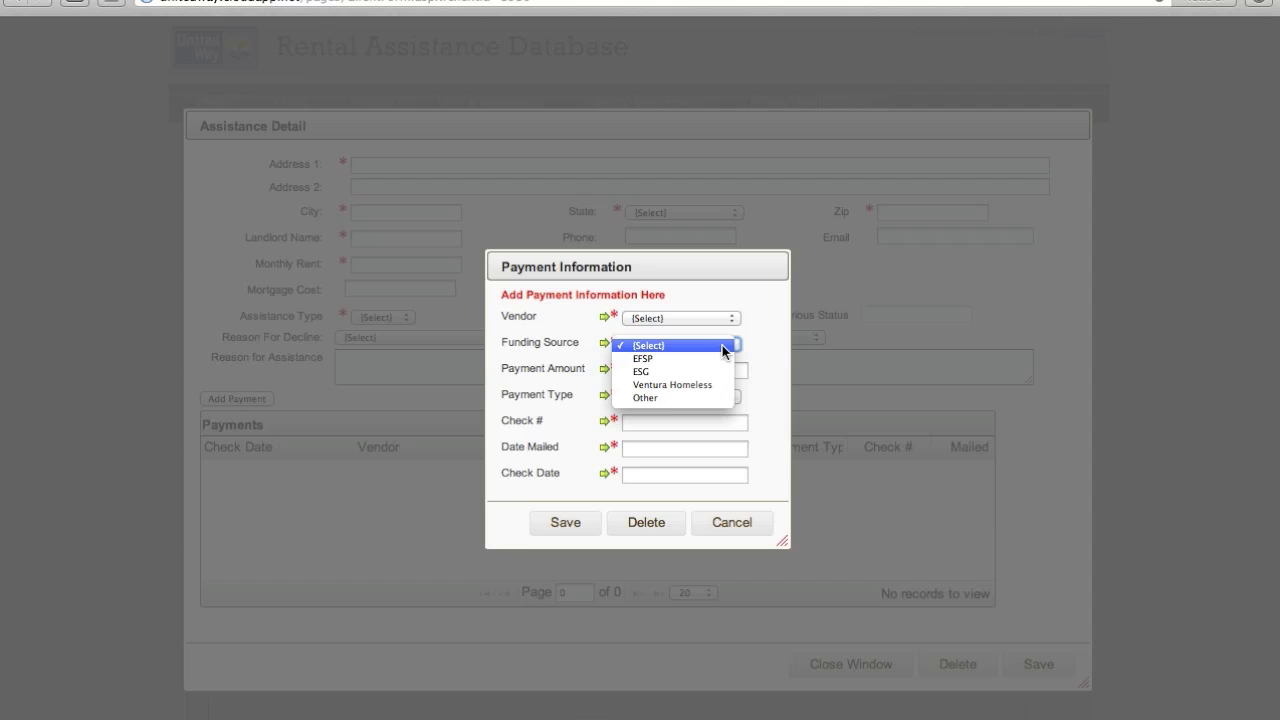
{"action": "left_click", "coordinate": [722, 345]}
{"action": "left_click", "coordinate": [731, 522]}
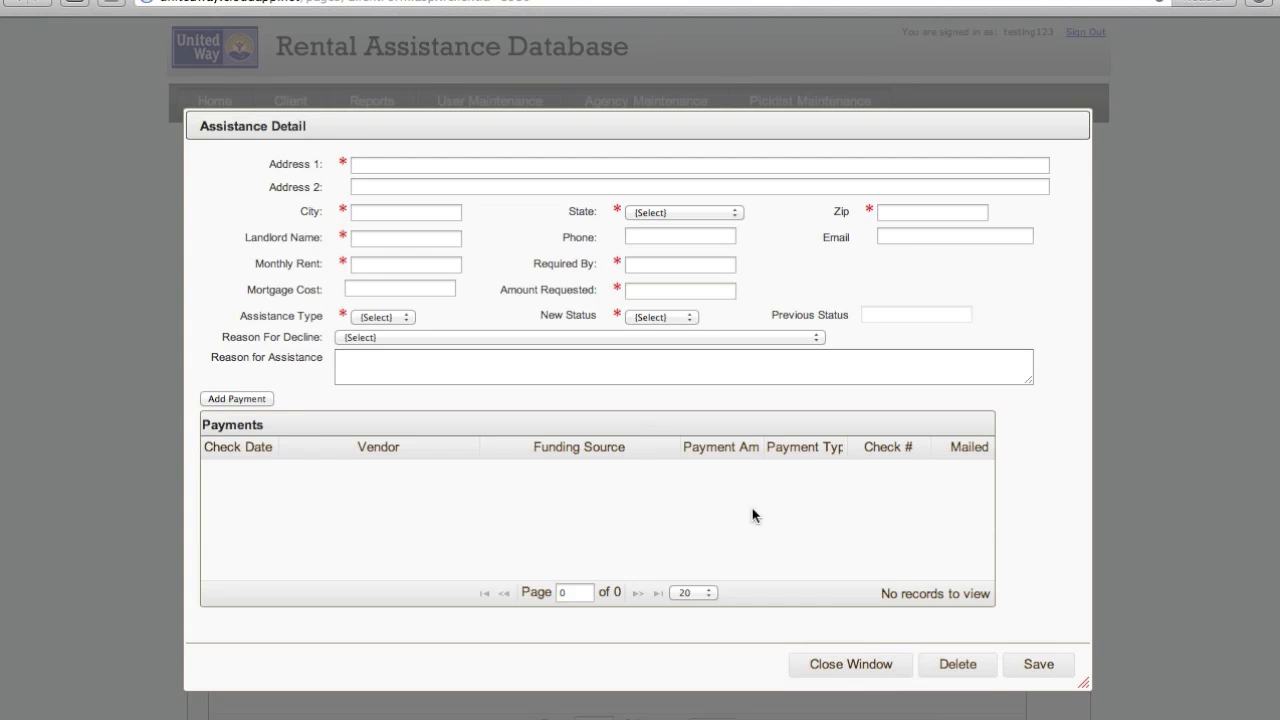
{"action": "left_click", "coordinate": [830, 667]}
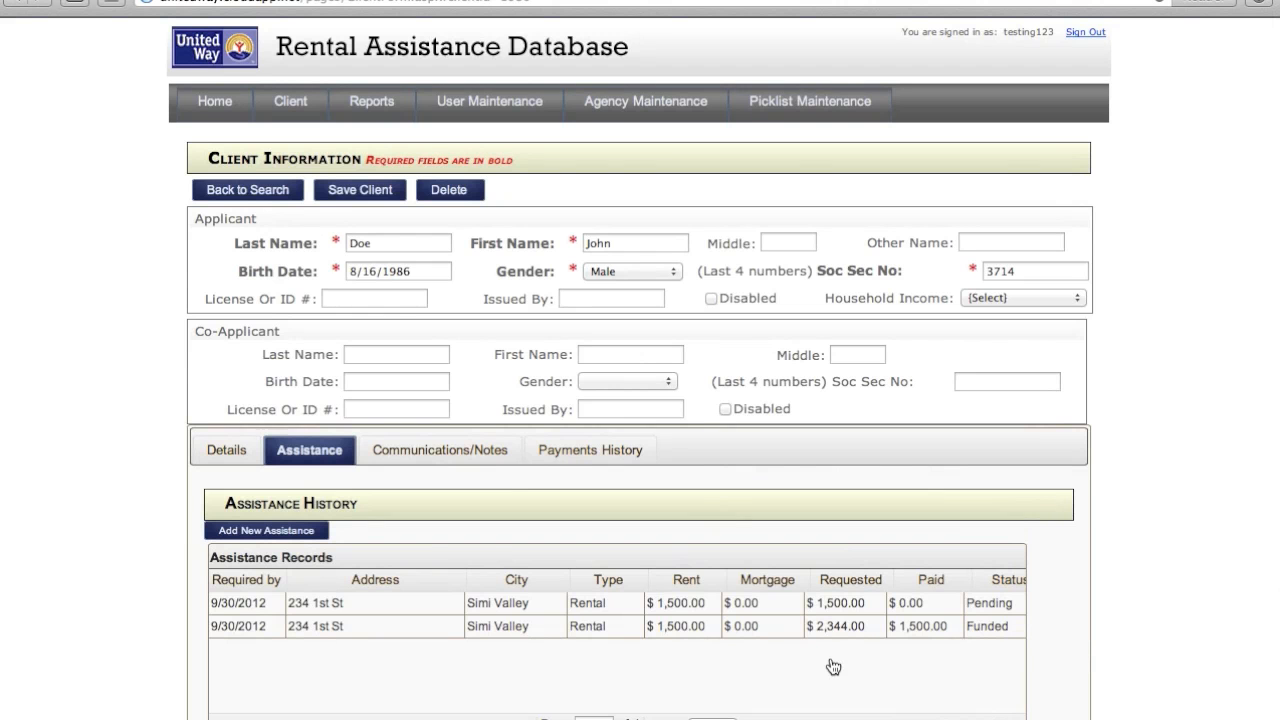
{"action": "left_click", "coordinate": [779, 110]}
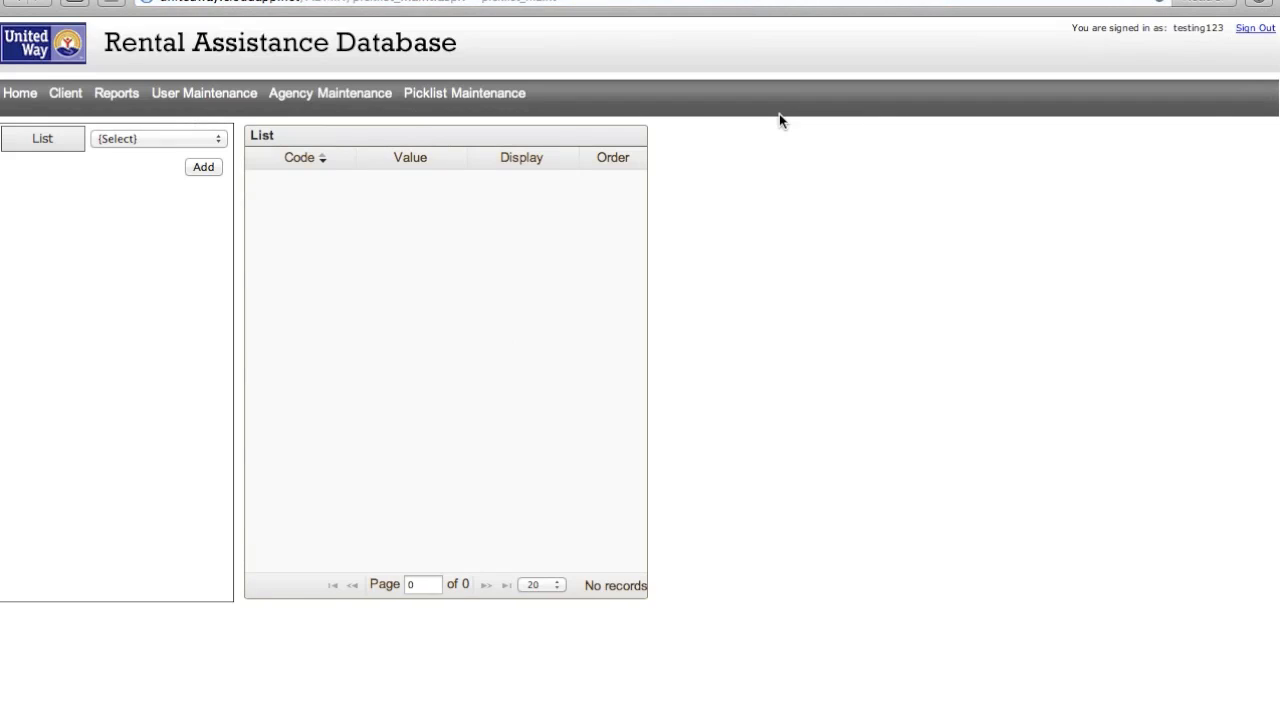
- Add 'Hope Charities' to the VENDOR picklist as value and display name with order 6, then go to Client search
{"action": "left_click", "coordinate": [208, 140]}
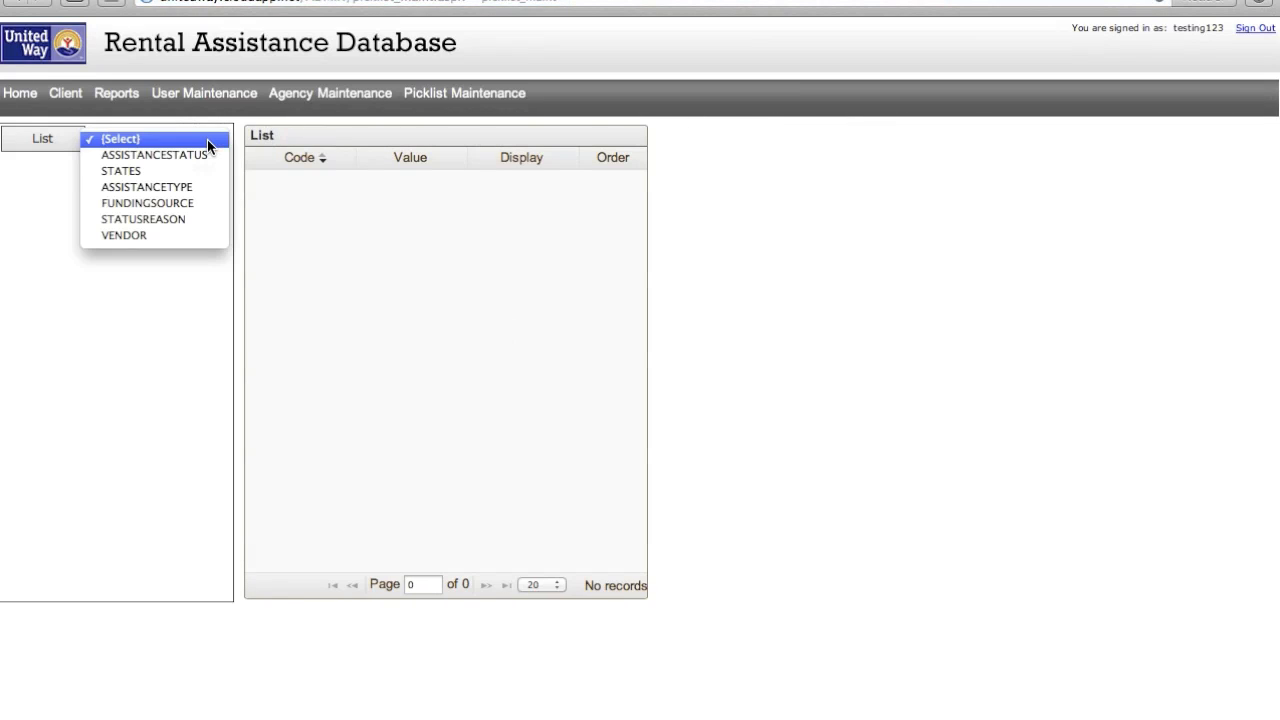
{"action": "left_click", "coordinate": [174, 232]}
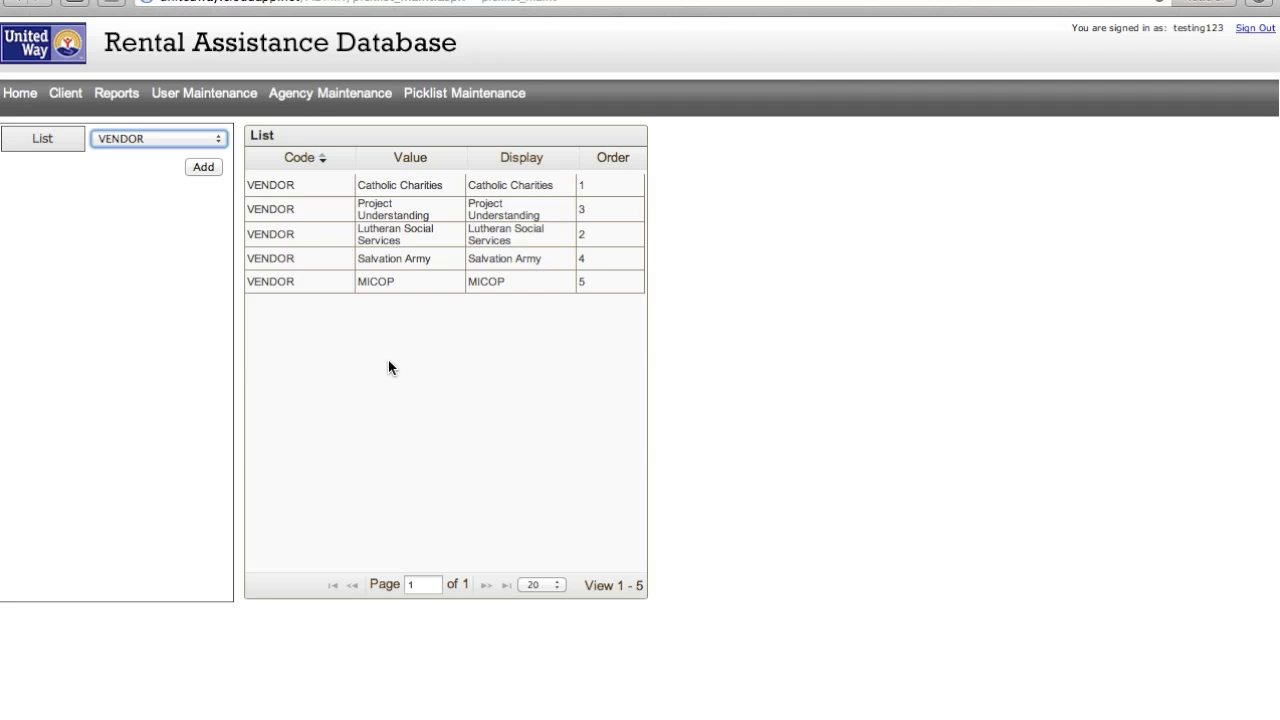
{"action": "left_click", "coordinate": [204, 168]}
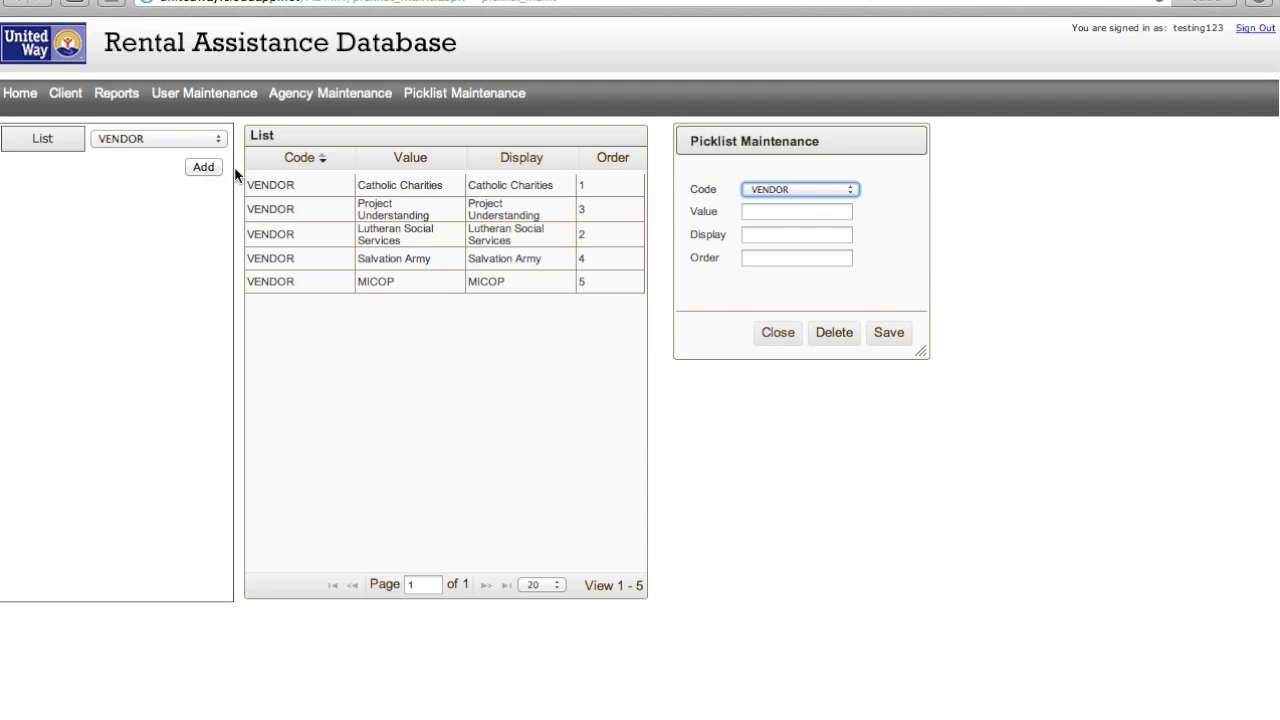
{"action": "left_click", "coordinate": [770, 212]}
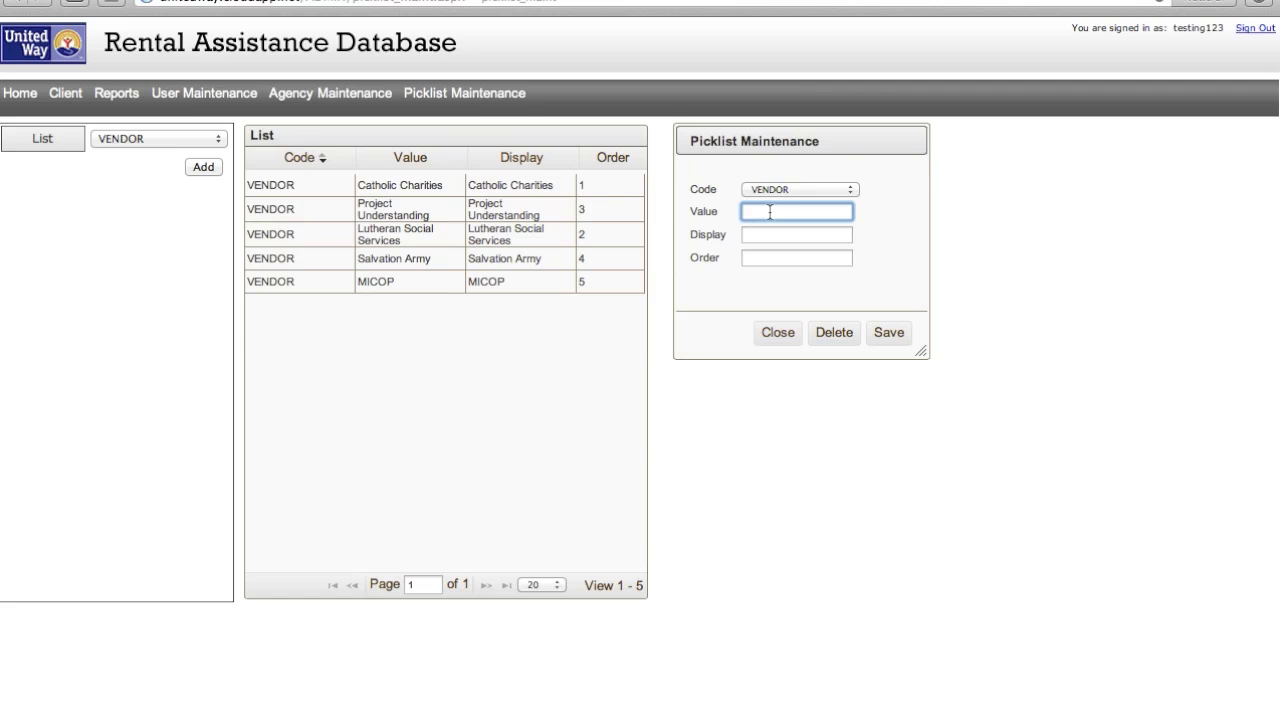
{"action": "type", "text": "Hope "}
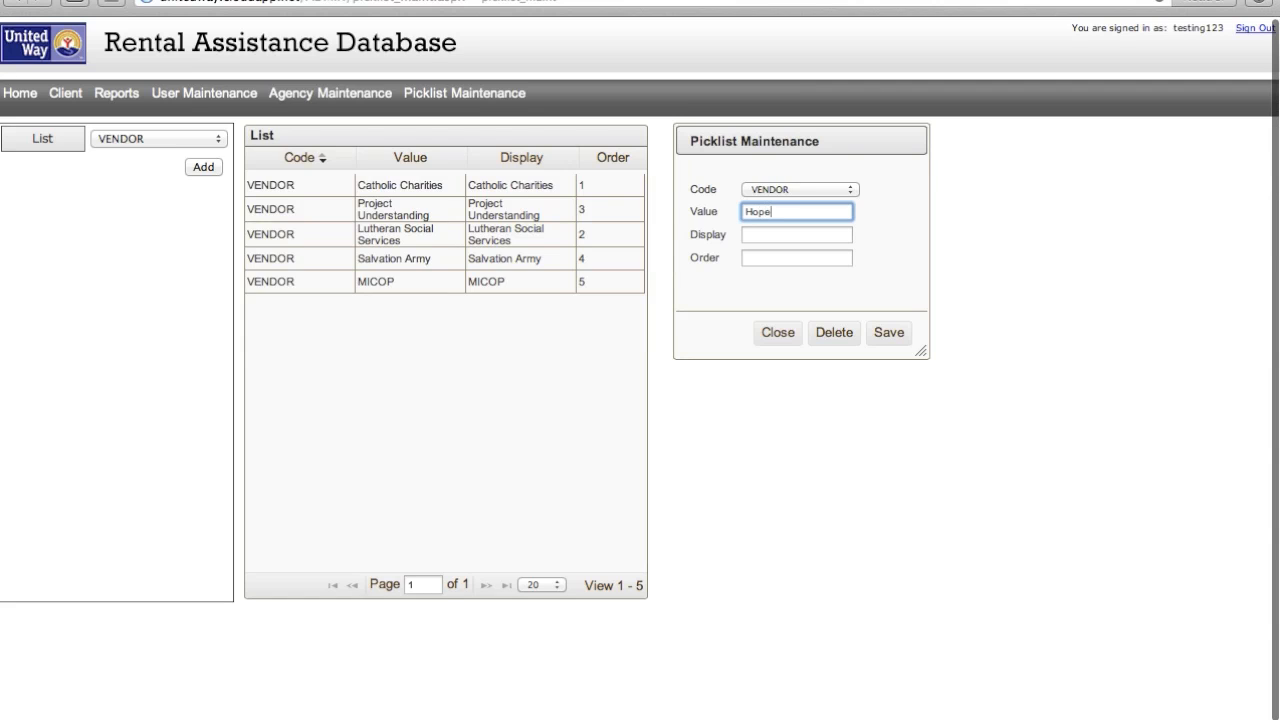
{"action": "type", "text": "Charities"}
{"action": "key", "text": "Tab"}
{"action": "type", "text": "Hop"}
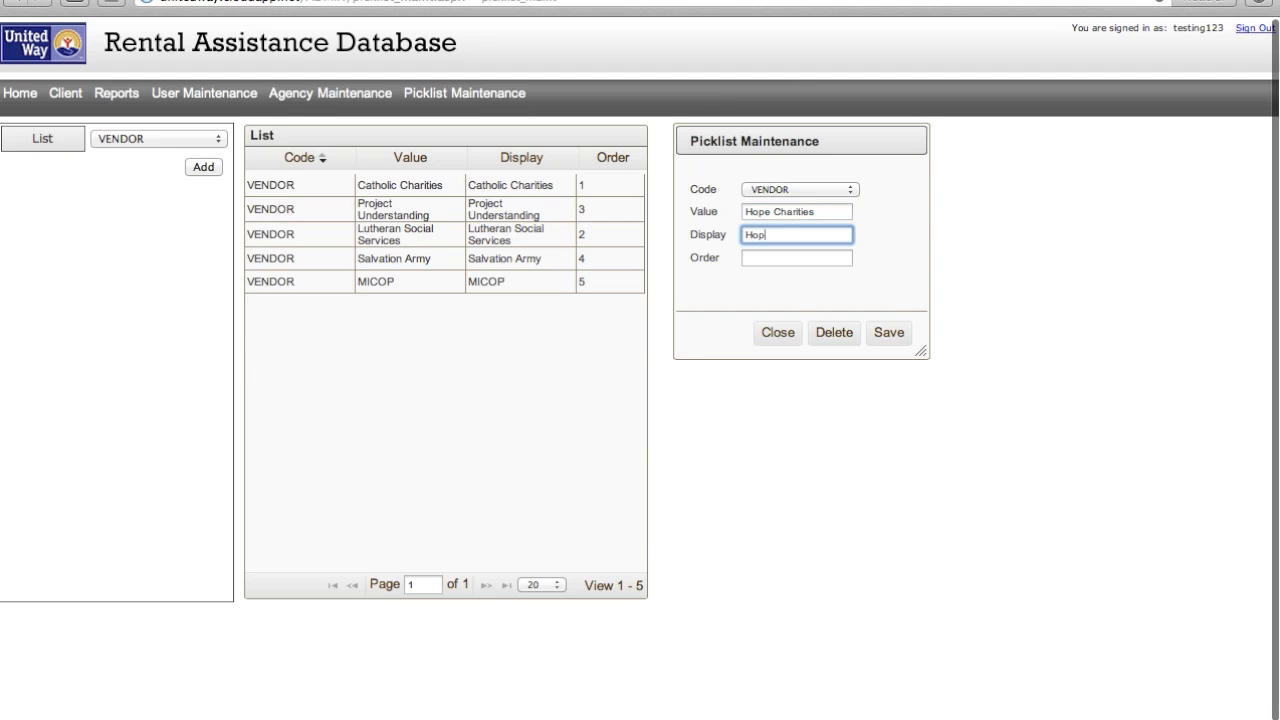
{"action": "type", "text": "e Charities"}
{"action": "key", "text": "Tab"}
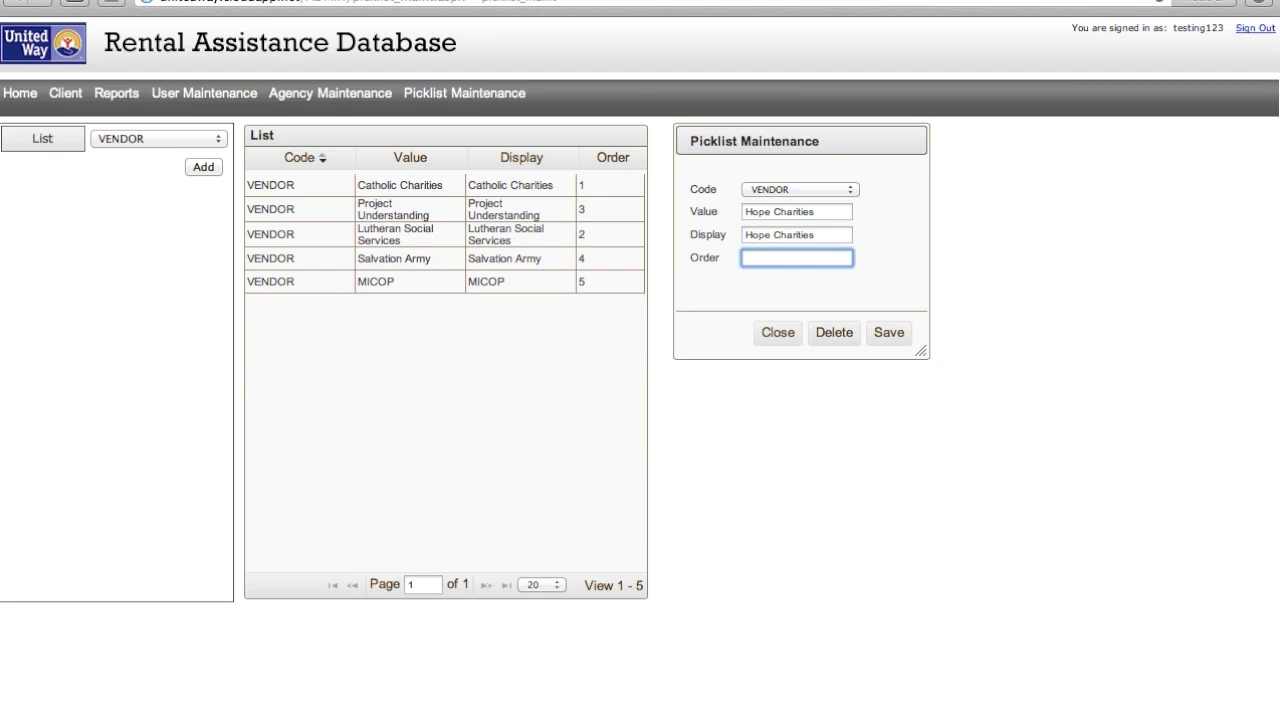
{"action": "type", "text": "6"}
{"action": "left_click", "coordinate": [889, 333]}
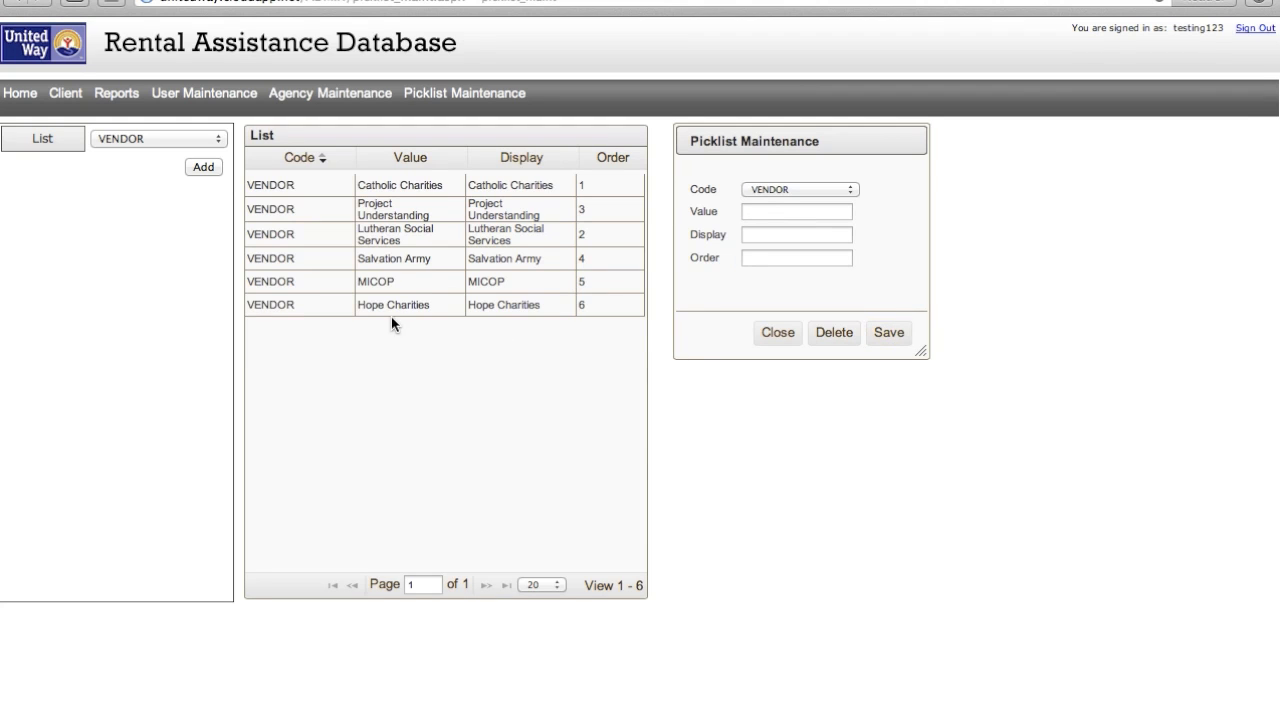
{"action": "left_click", "coordinate": [65, 95]}
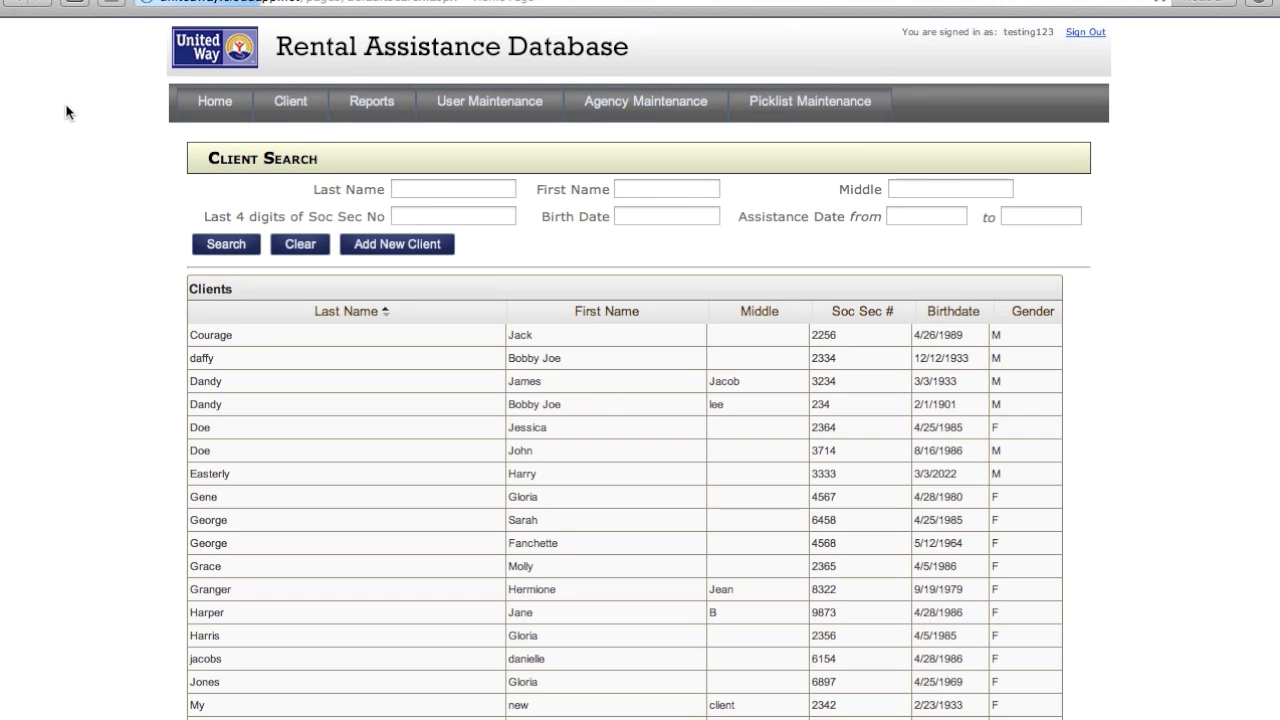
- Start a new assistance payment for a client and confirm Hope Charities appears in the Vendor list
{"action": "left_click", "coordinate": [211, 449]}
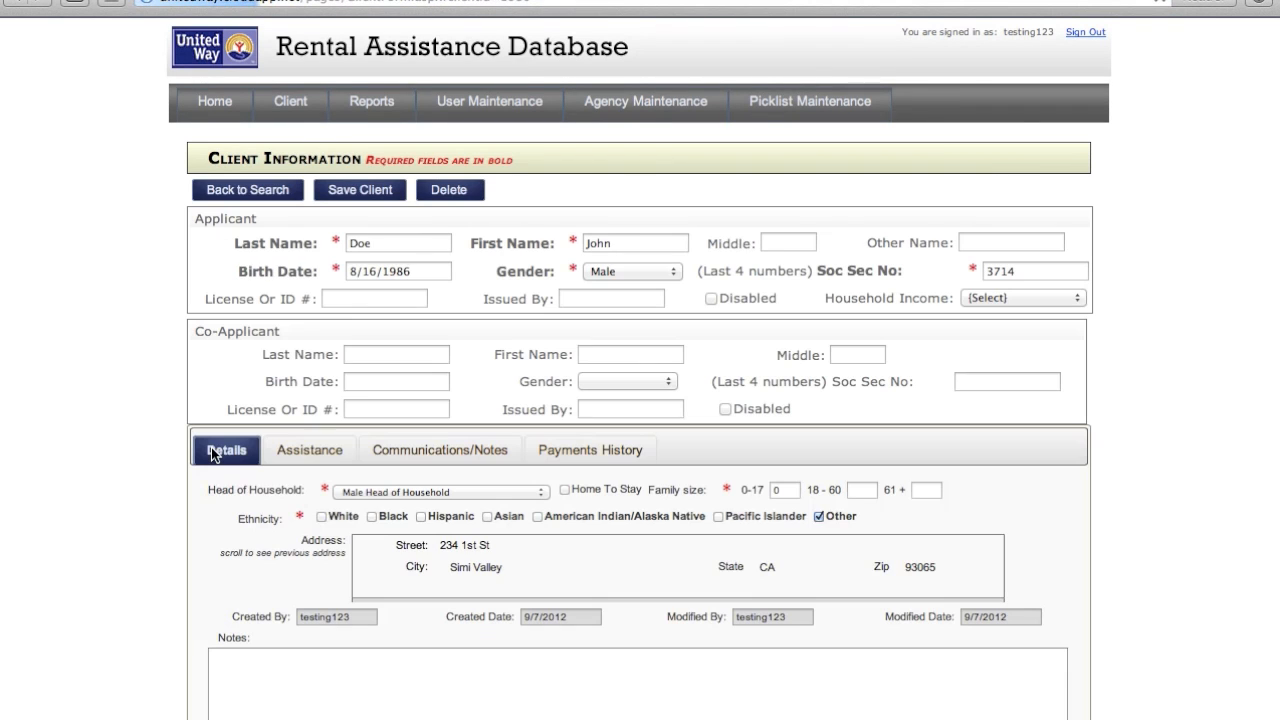
{"action": "left_click", "coordinate": [306, 452]}
{"action": "left_click", "coordinate": [256, 524]}
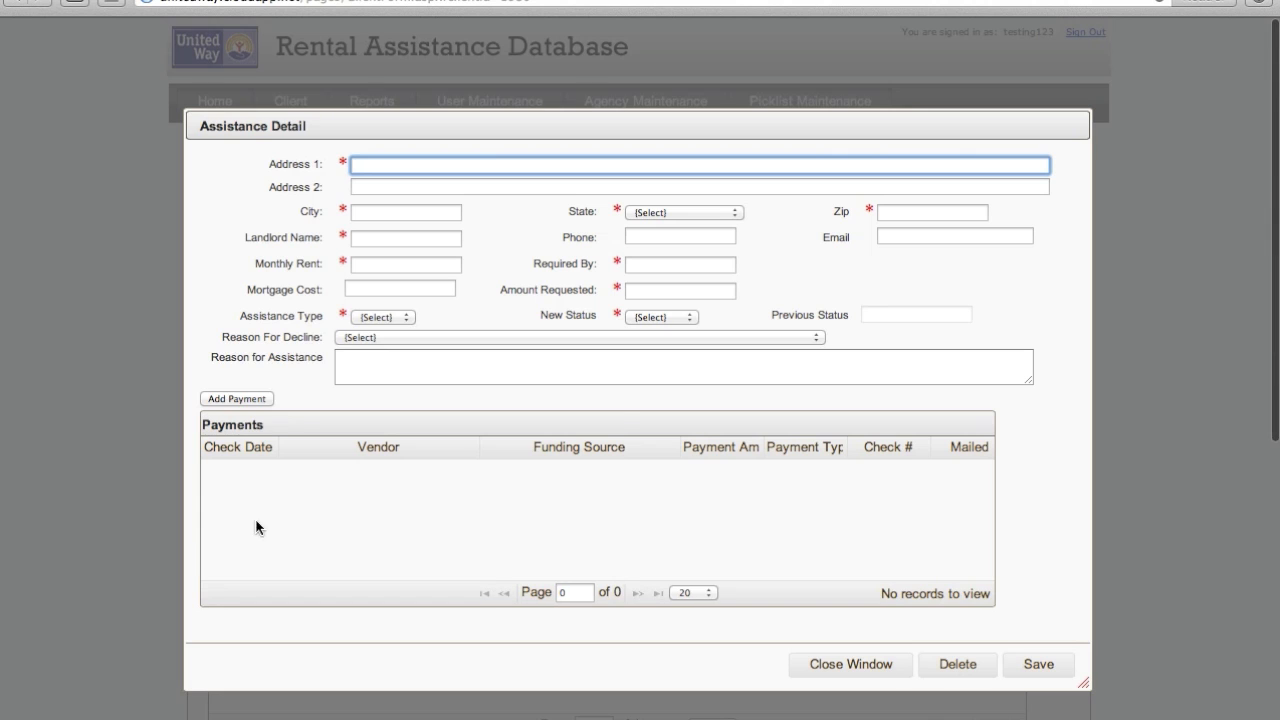
{"action": "left_click", "coordinate": [252, 401]}
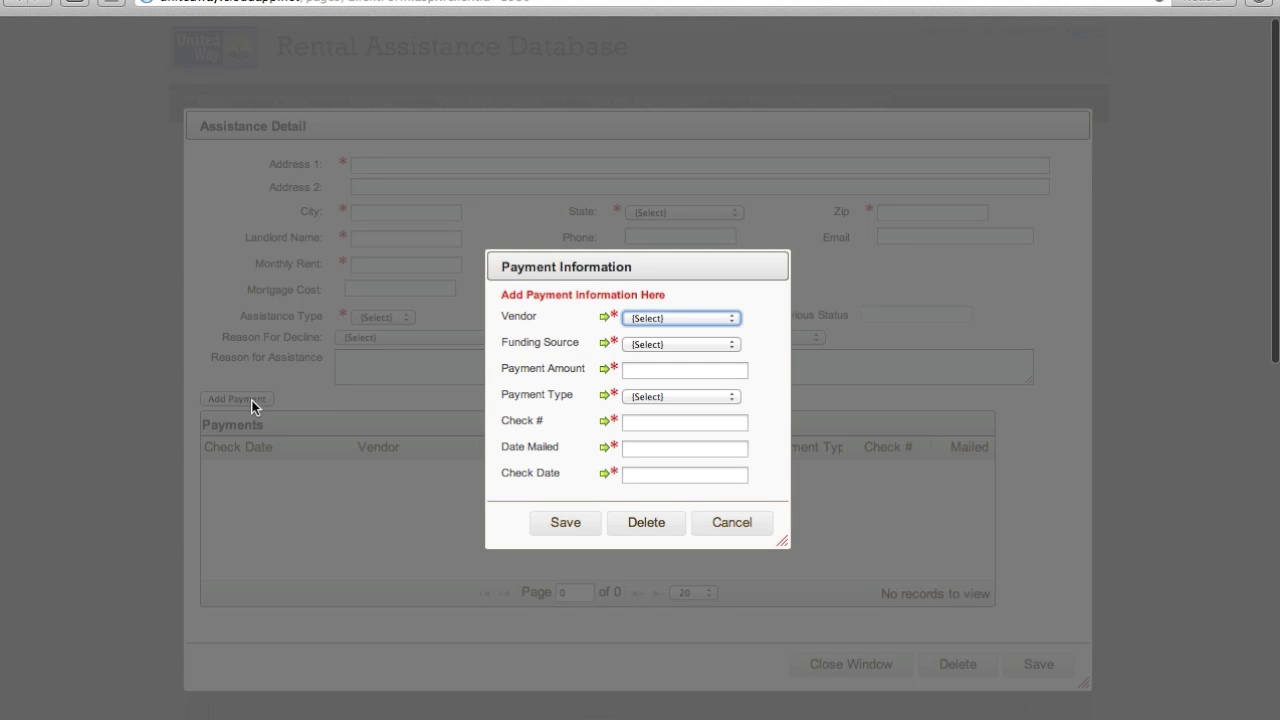
{"action": "left_click", "coordinate": [688, 318]}
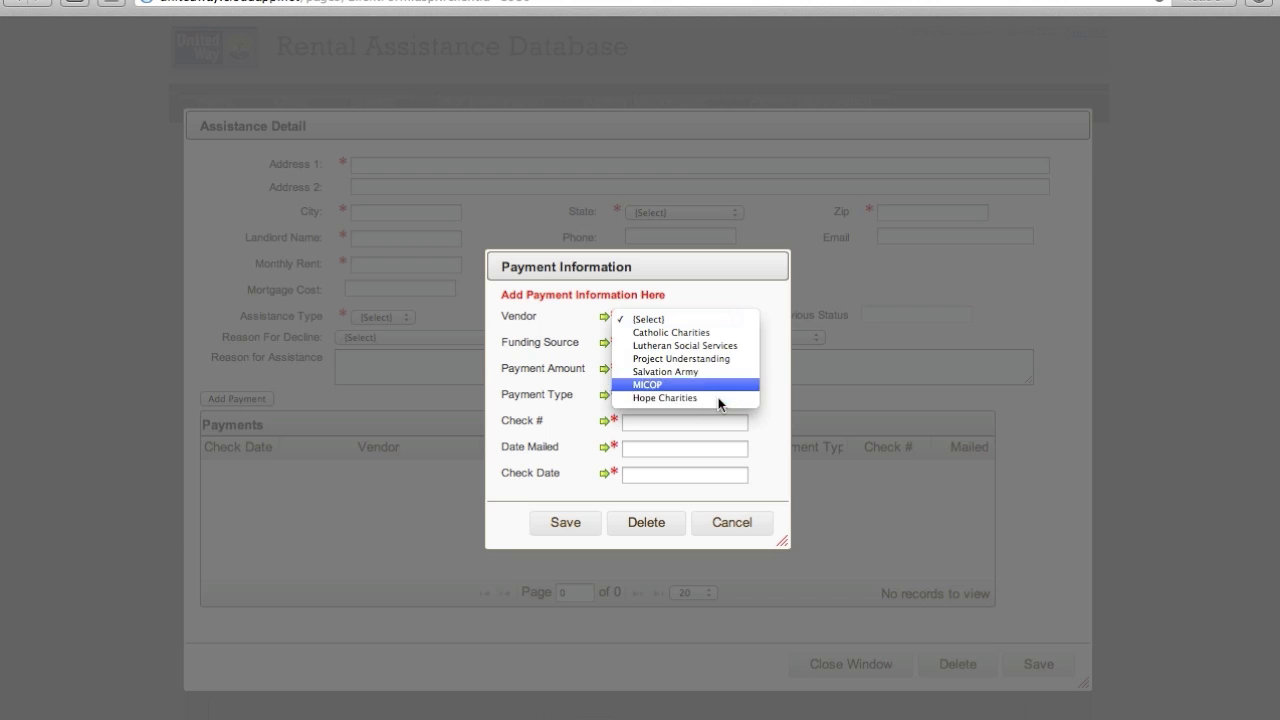
- Cancel the draft payment and assistance record without saving, then return to Picklist Maintenance
{"action": "left_click", "coordinate": [730, 531]}
{"action": "left_click", "coordinate": [730, 531]}
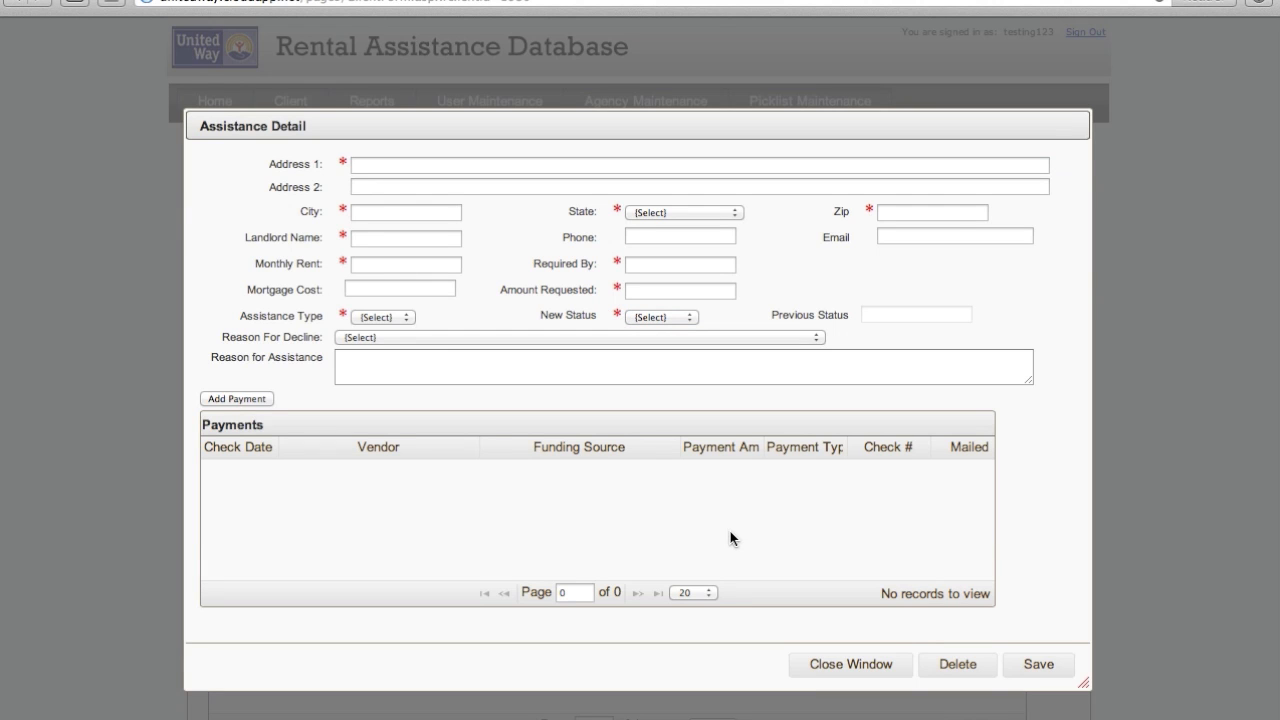
{"action": "left_click", "coordinate": [806, 664]}
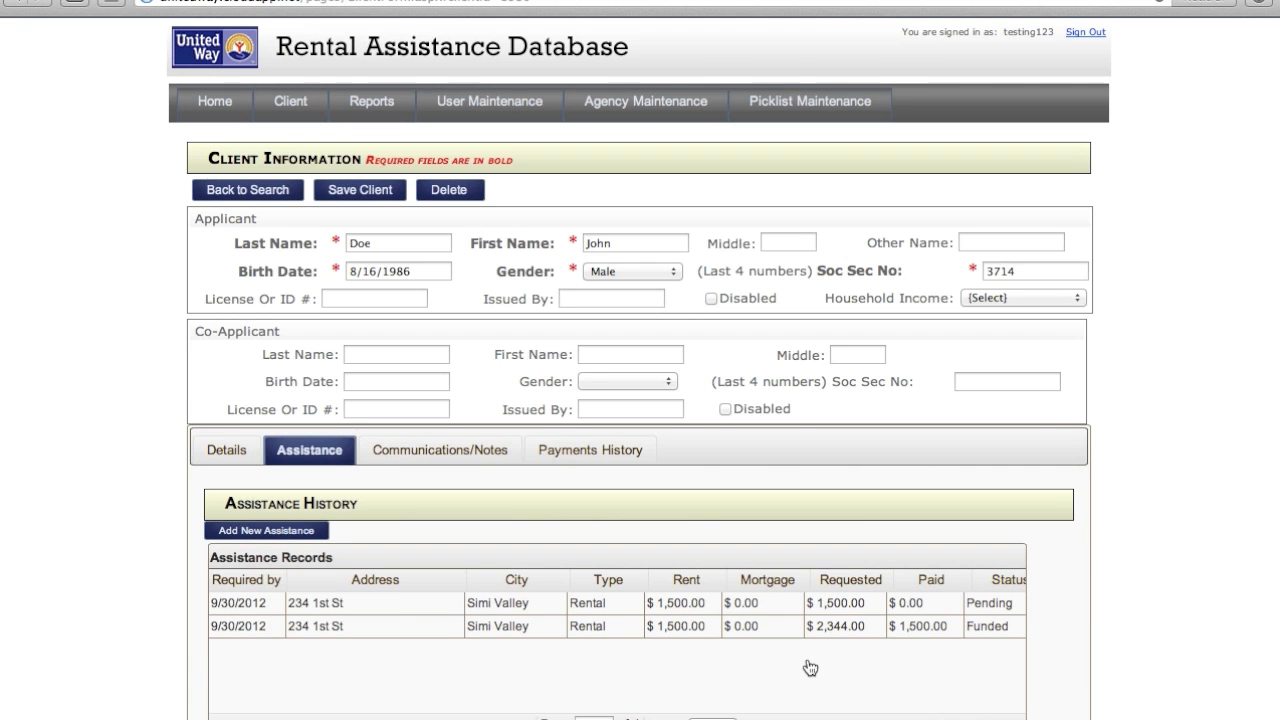
{"action": "left_click", "coordinate": [808, 107]}
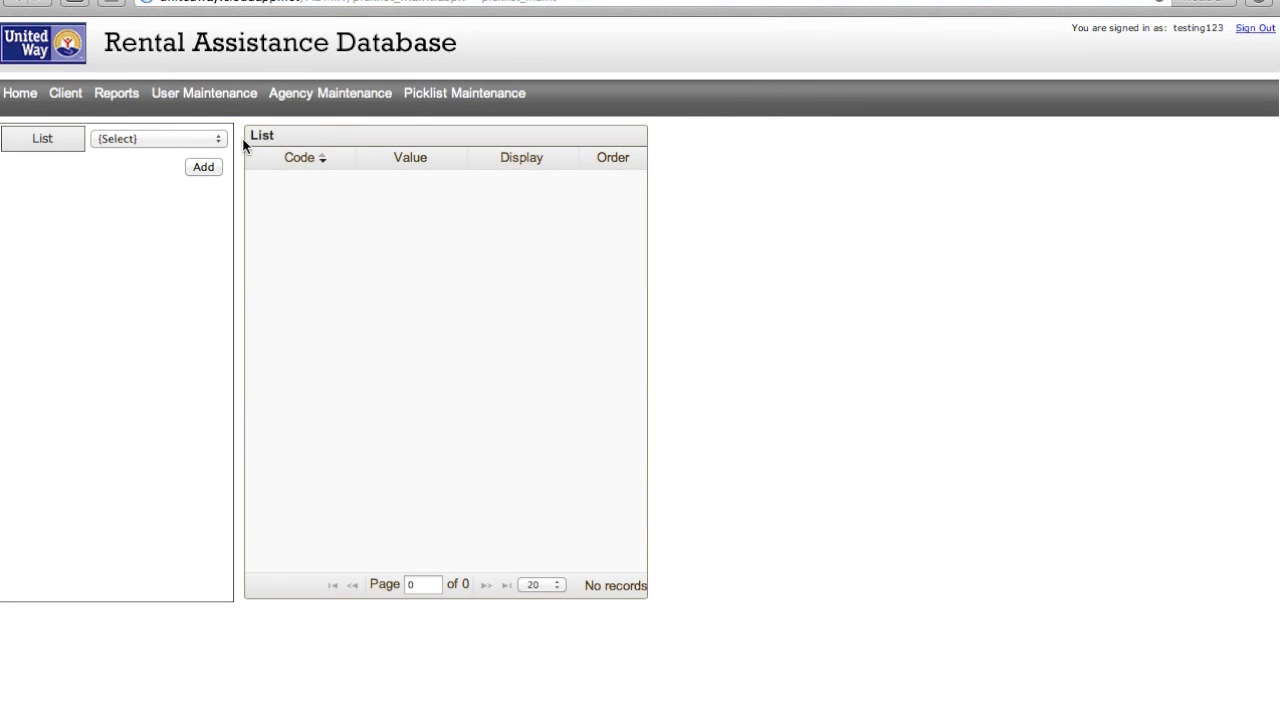
- Permanently delete the Hope Charities entry from the VENDOR picklist, leaving five vendors
{"action": "left_click", "coordinate": [204, 137]}
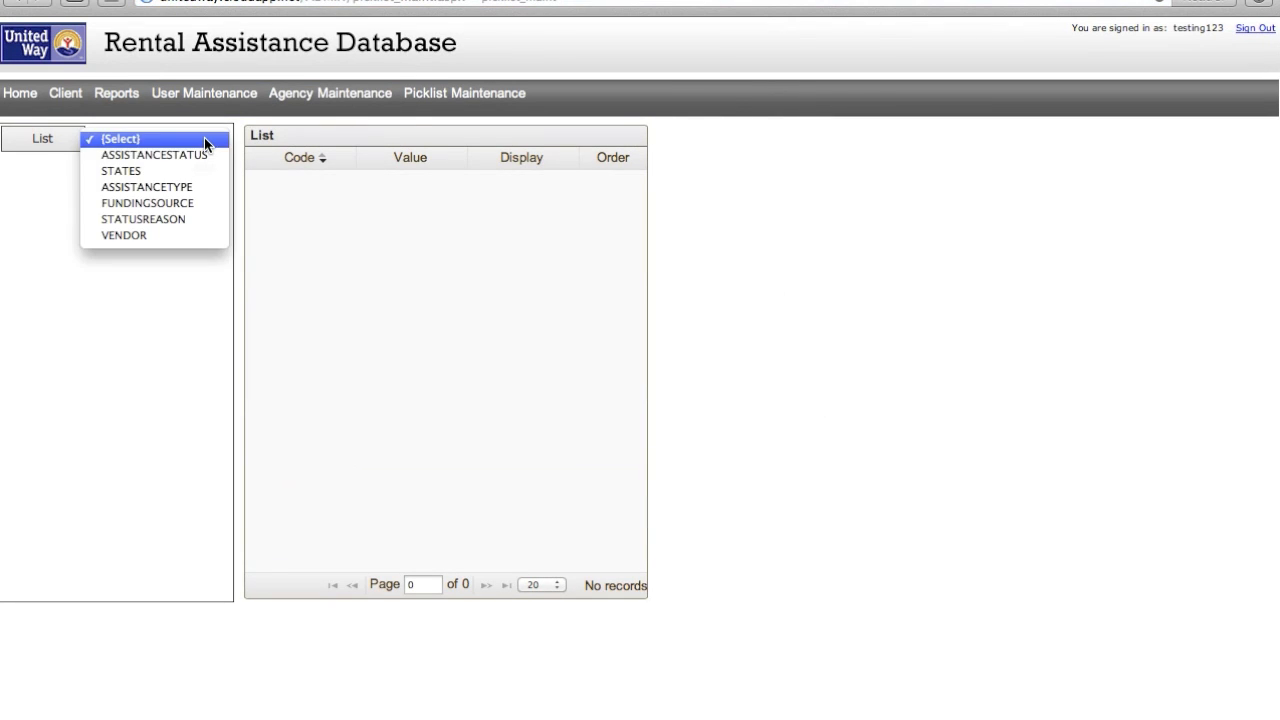
{"action": "left_click", "coordinate": [161, 237]}
{"action": "left_click", "coordinate": [398, 304]}
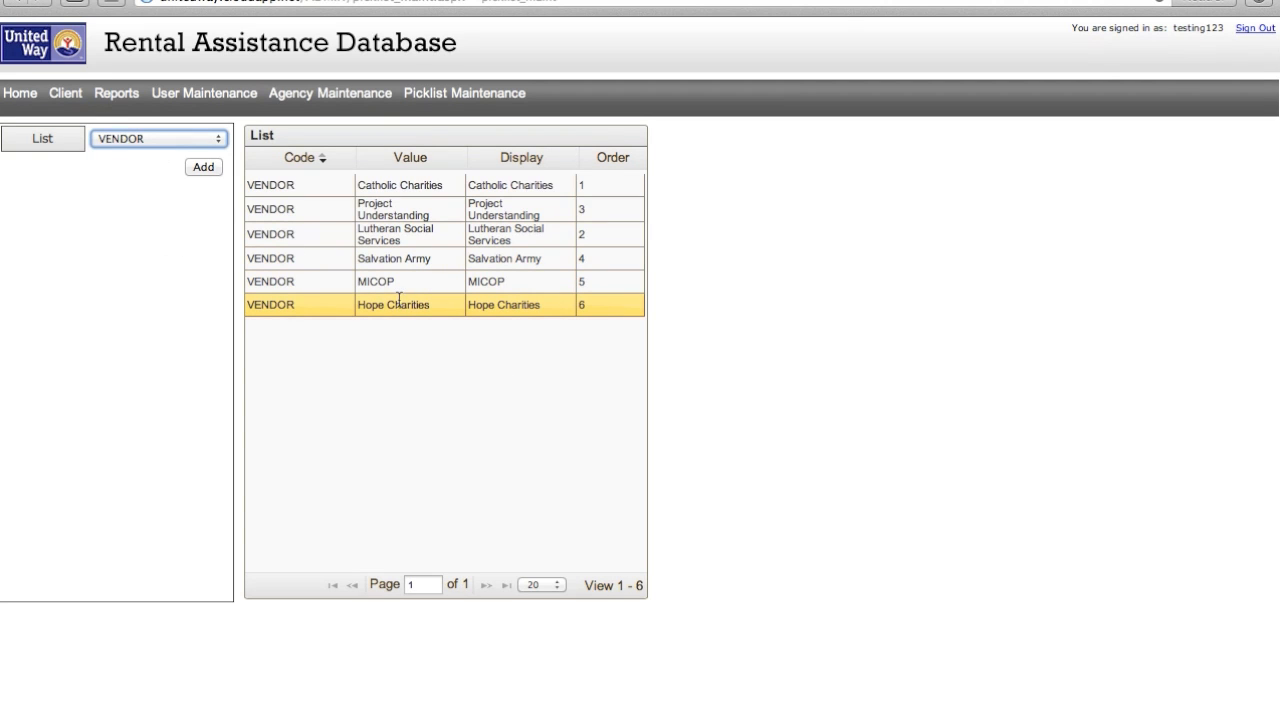
{"action": "double_click", "coordinate": [398, 304]}
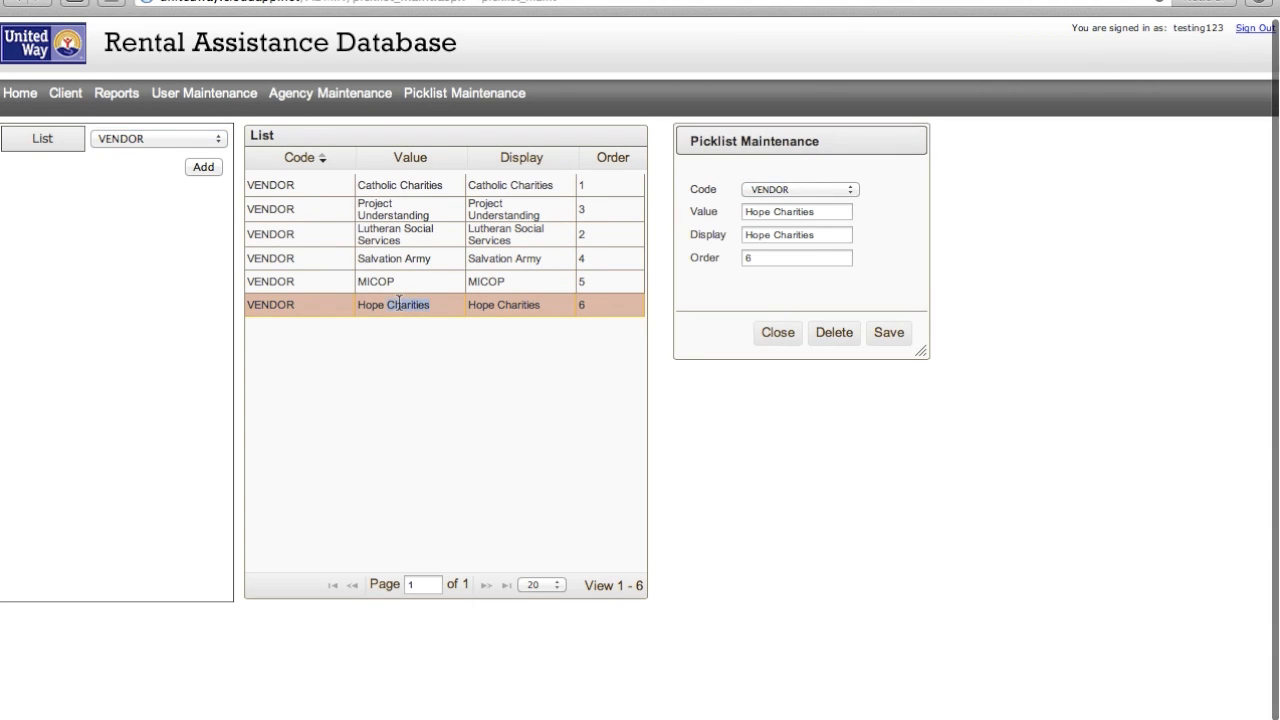
{"action": "left_click", "coordinate": [830, 345]}
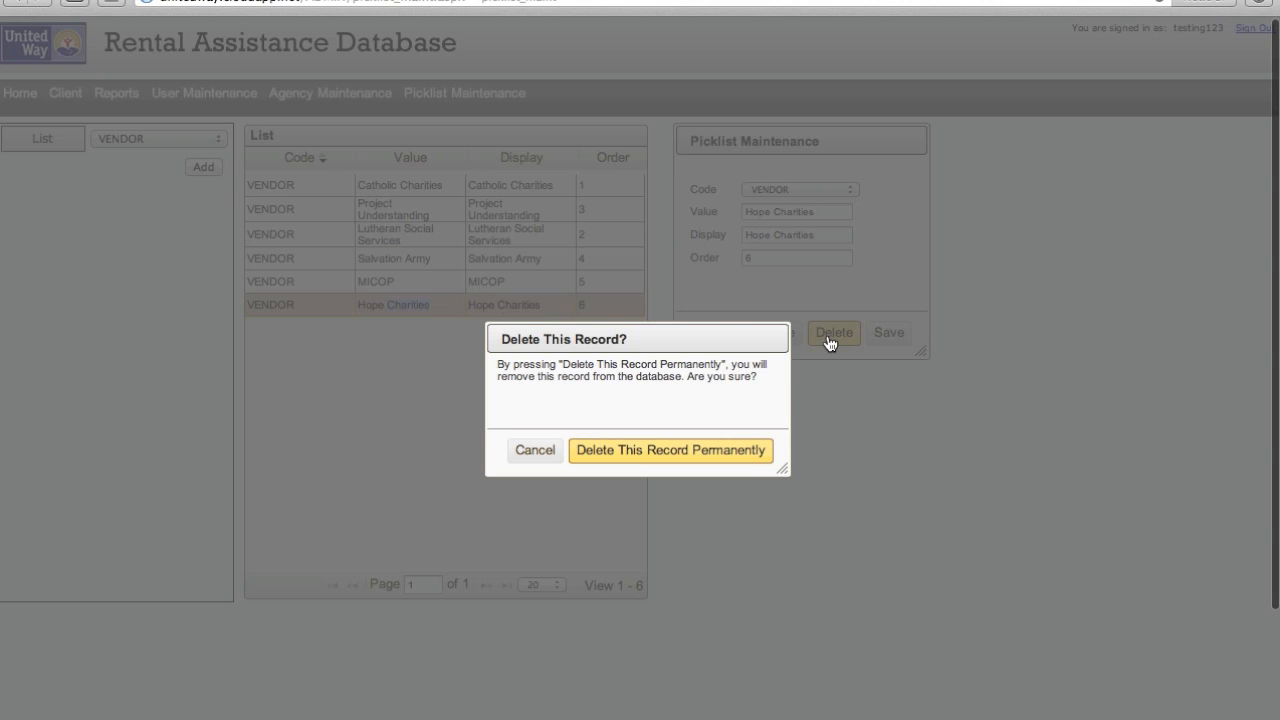
{"action": "left_click", "coordinate": [635, 452]}
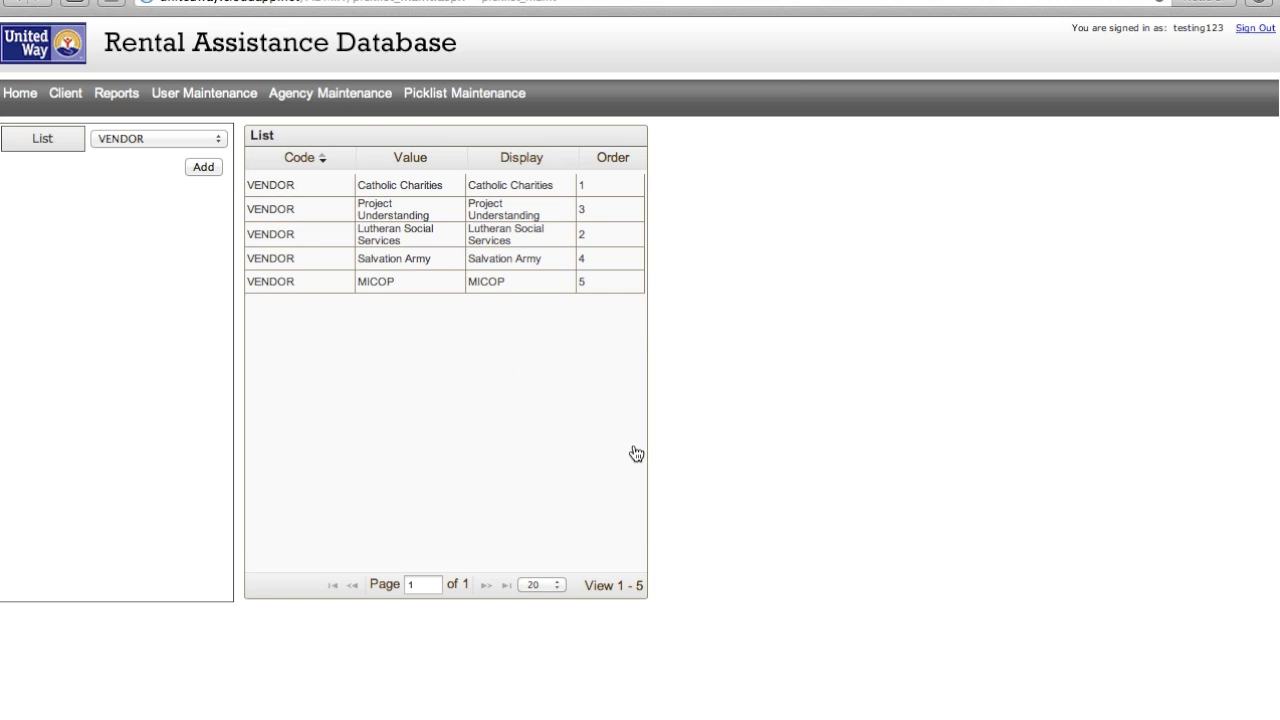
- Permanently delete the test user account in User Maintenance
{"action": "left_click", "coordinate": [228, 94]}
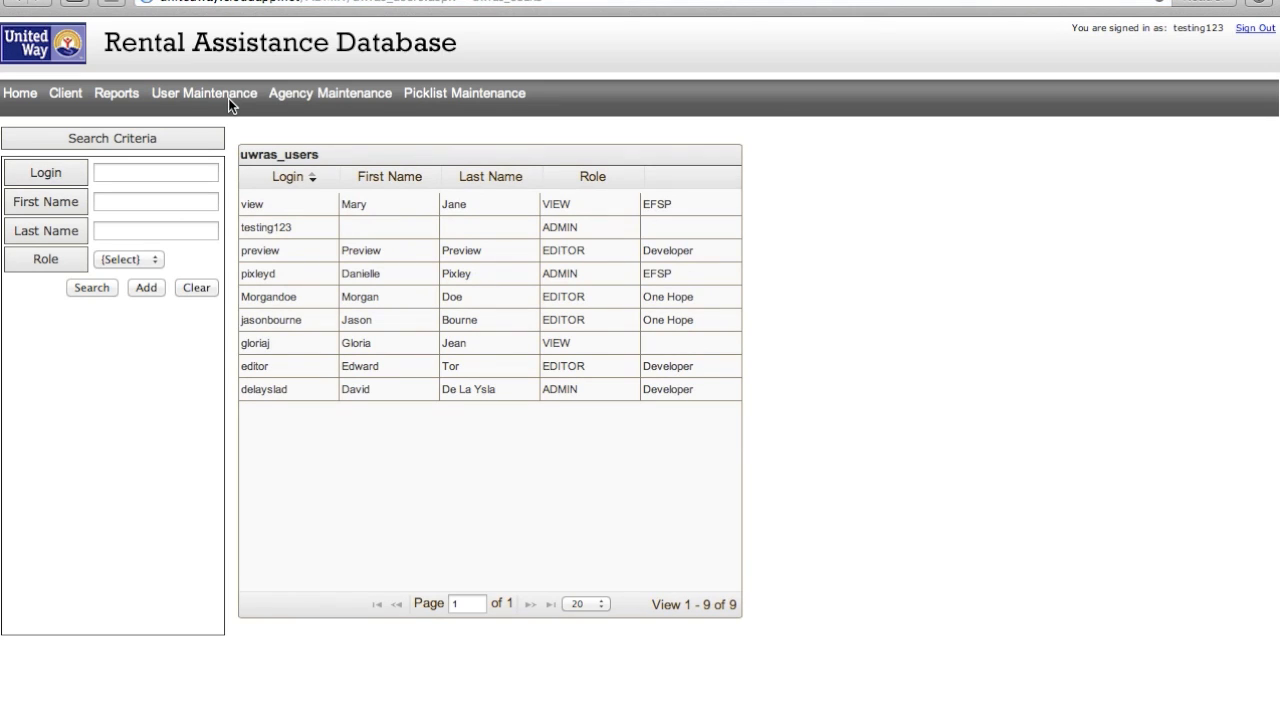
{"action": "left_click", "coordinate": [278, 341]}
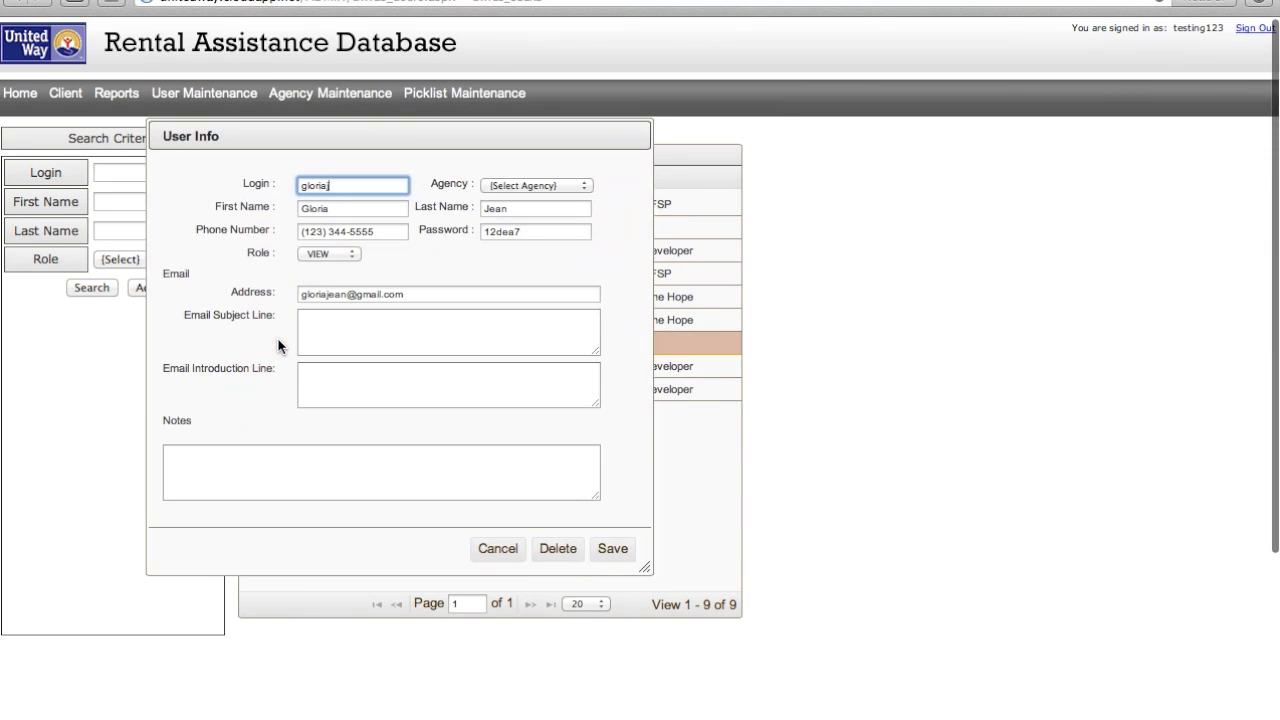
{"action": "left_click", "coordinate": [548, 556]}
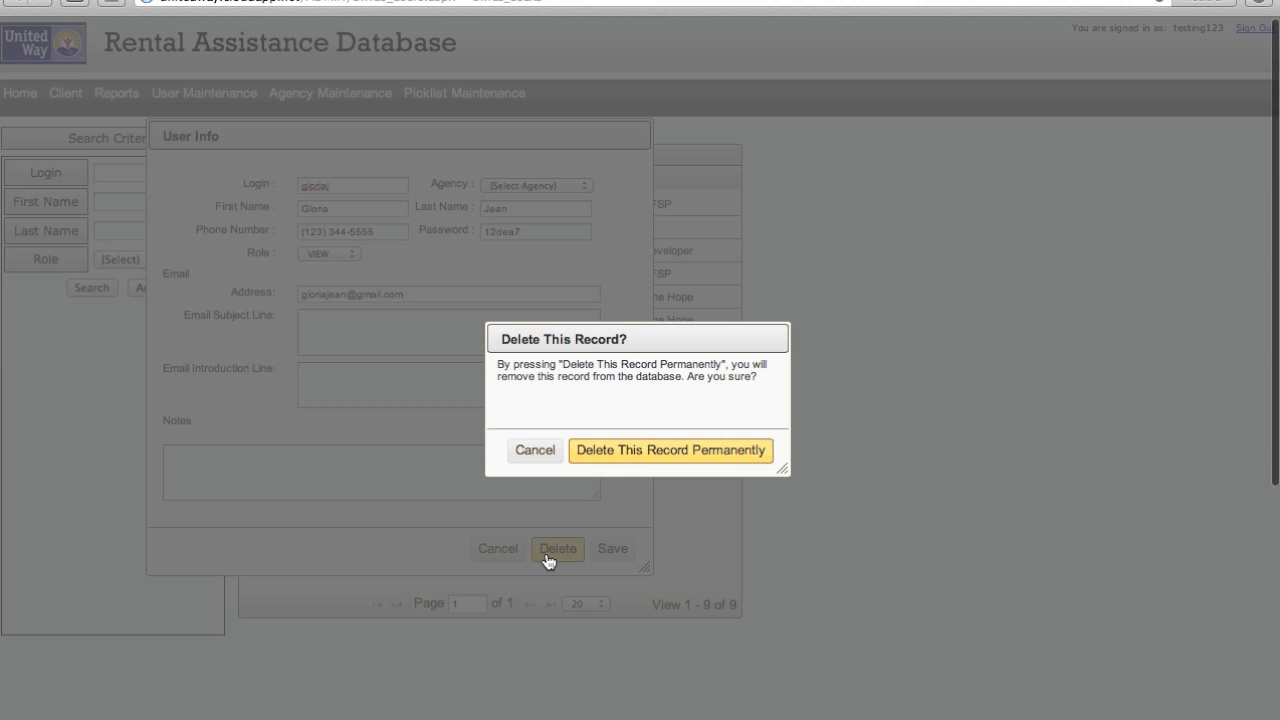
{"action": "left_click", "coordinate": [640, 452]}
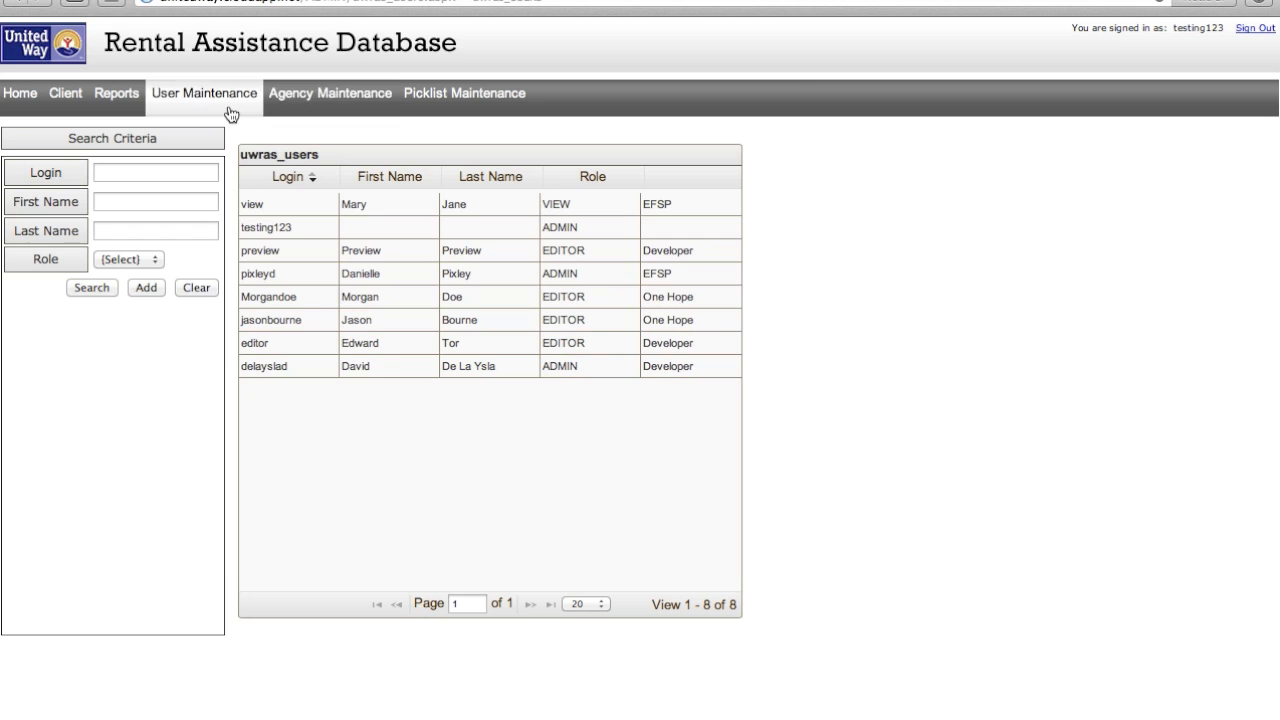
- Permanently delete the 1st Street Church agency in Agency Maintenance
{"action": "left_click", "coordinate": [325, 95]}
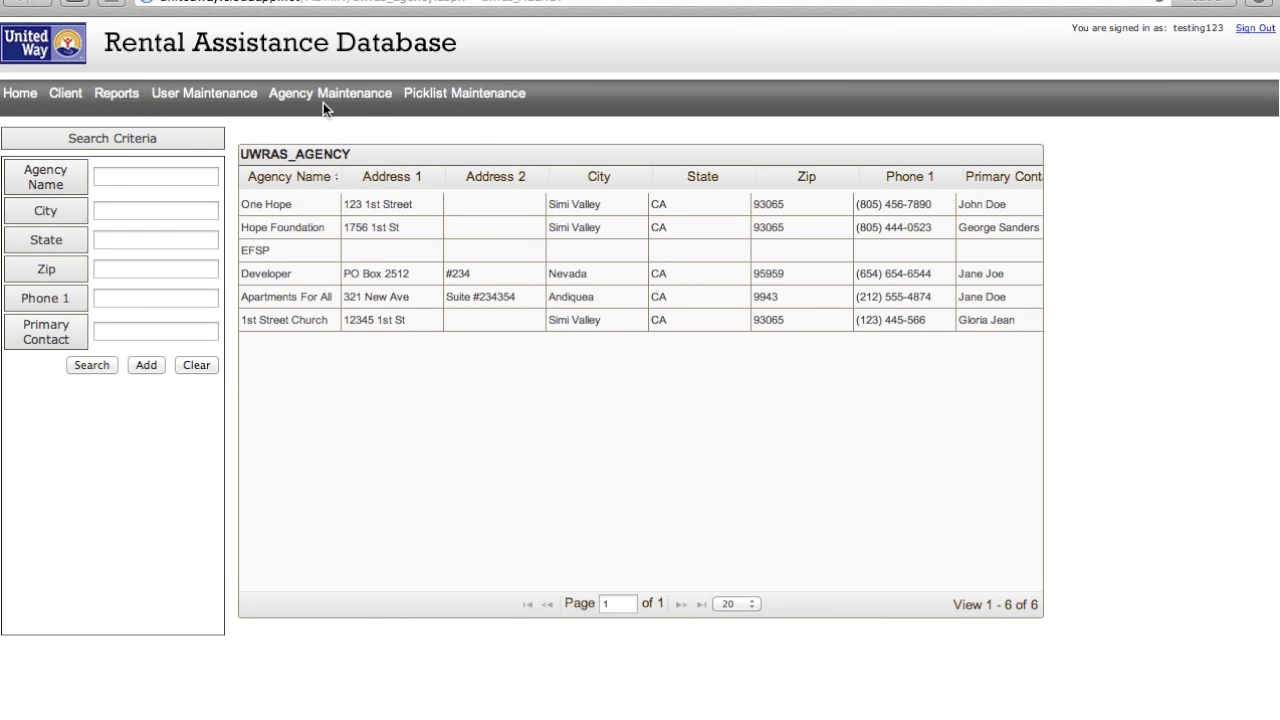
{"action": "double_click", "coordinate": [316, 319]}
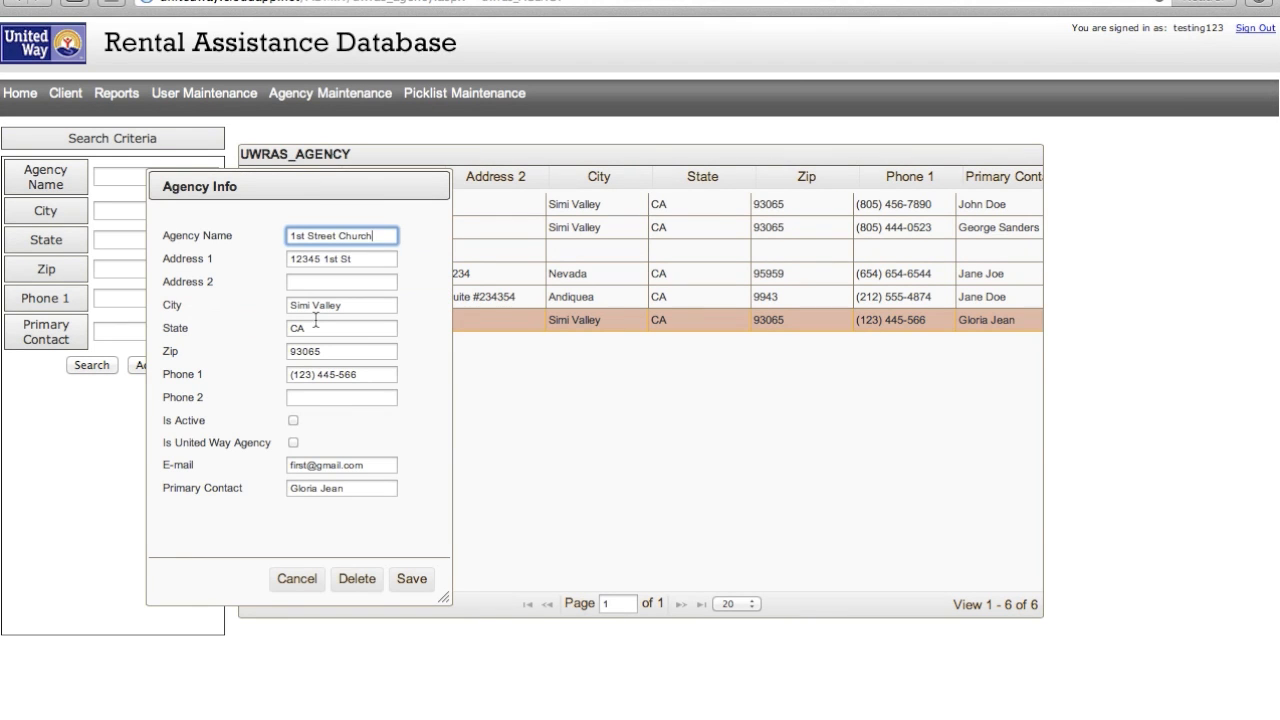
{"action": "left_click", "coordinate": [361, 586]}
{"action": "left_click", "coordinate": [653, 452]}
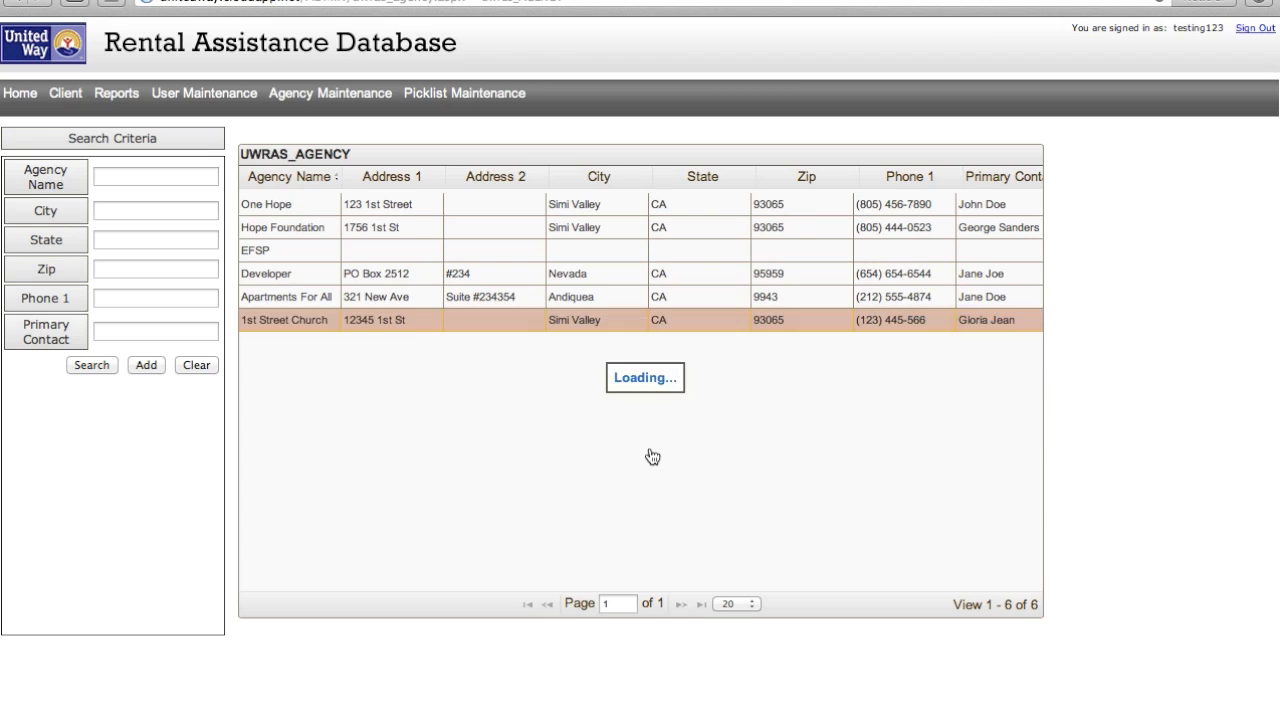